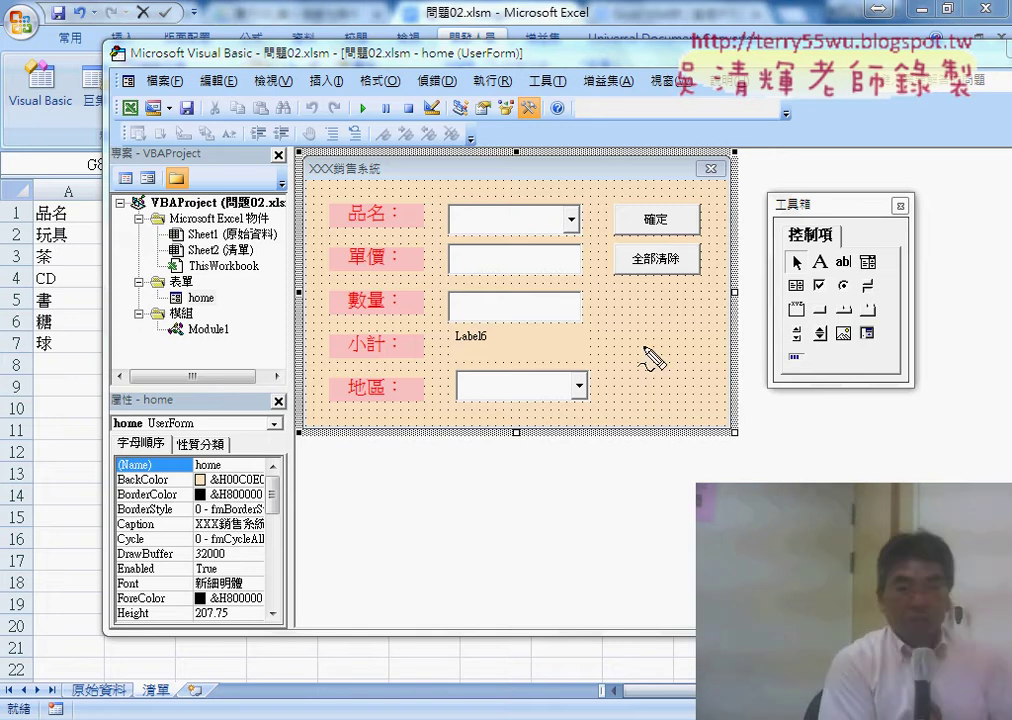
Annotate the MVC structure over the form and the column A item names, then clear the annotations
key("ctrl+space")
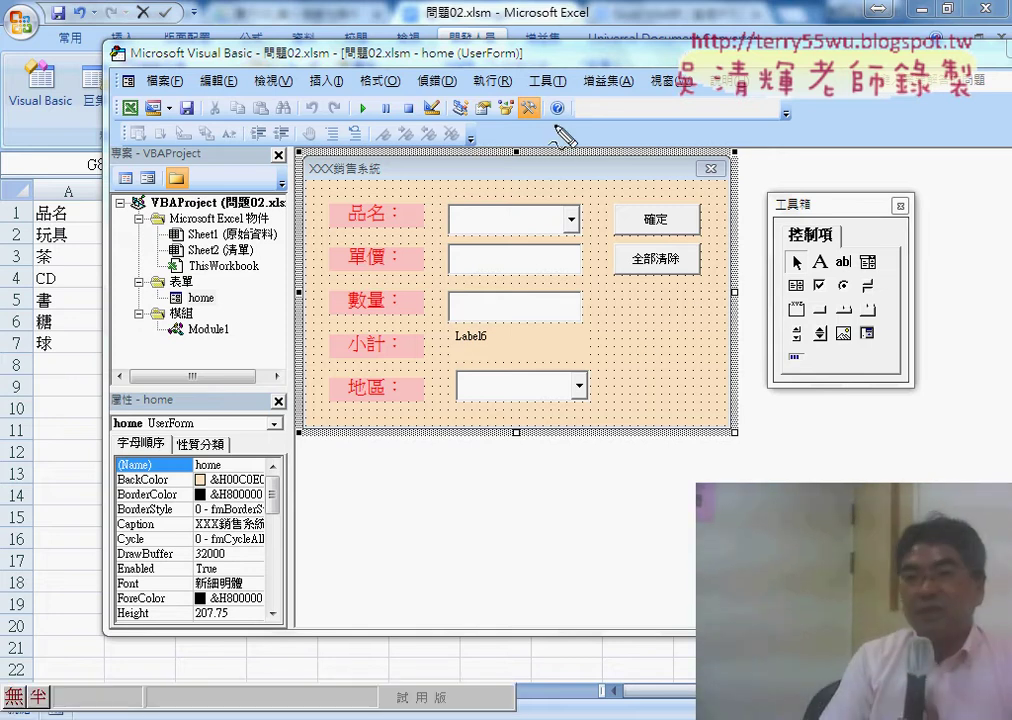
left_click_drag(556, 128, 598, 125)
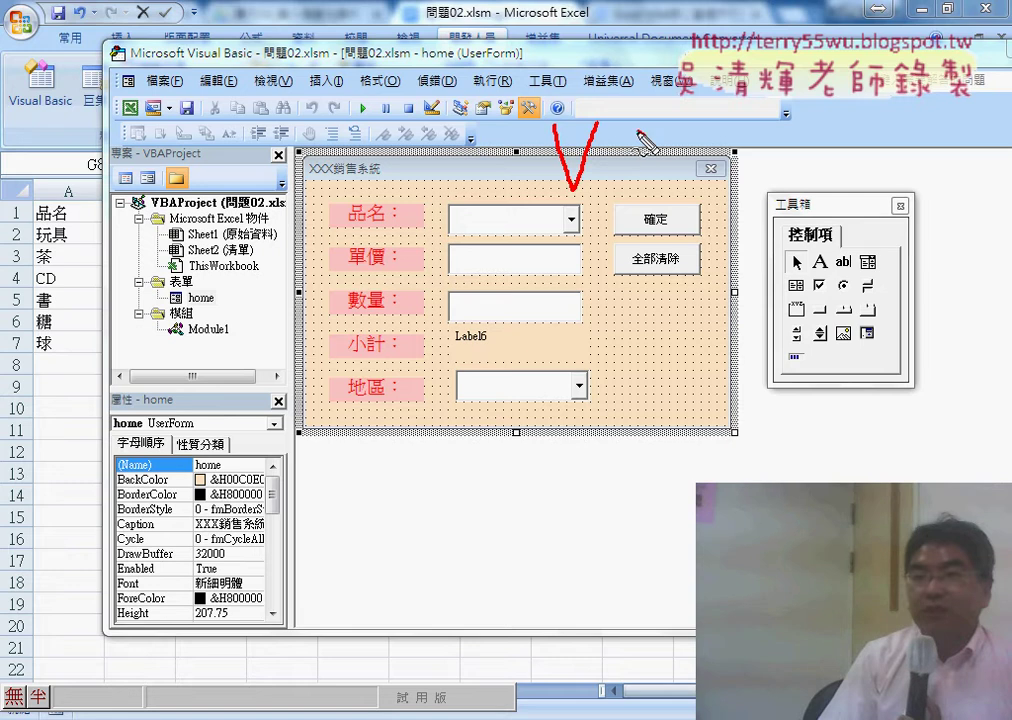
left_click_drag(641, 140, 643, 186)
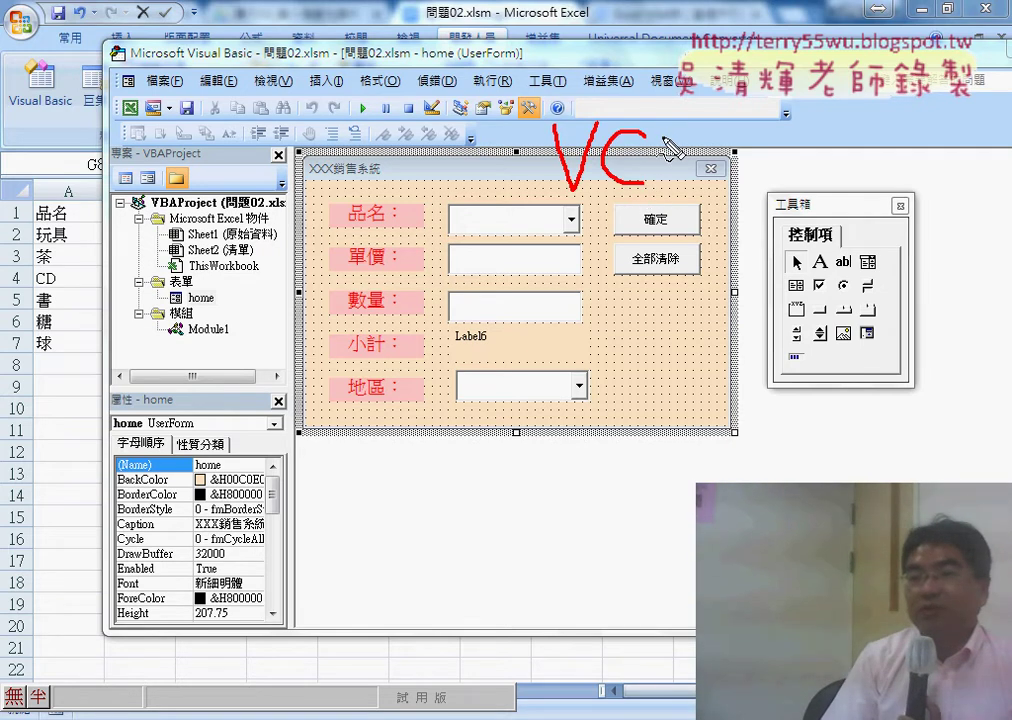
mouse_move(466, 127)
left_mouse_down()
mouse_move(532, 190)
mouse_move(645, 184)
left_mouse_up()
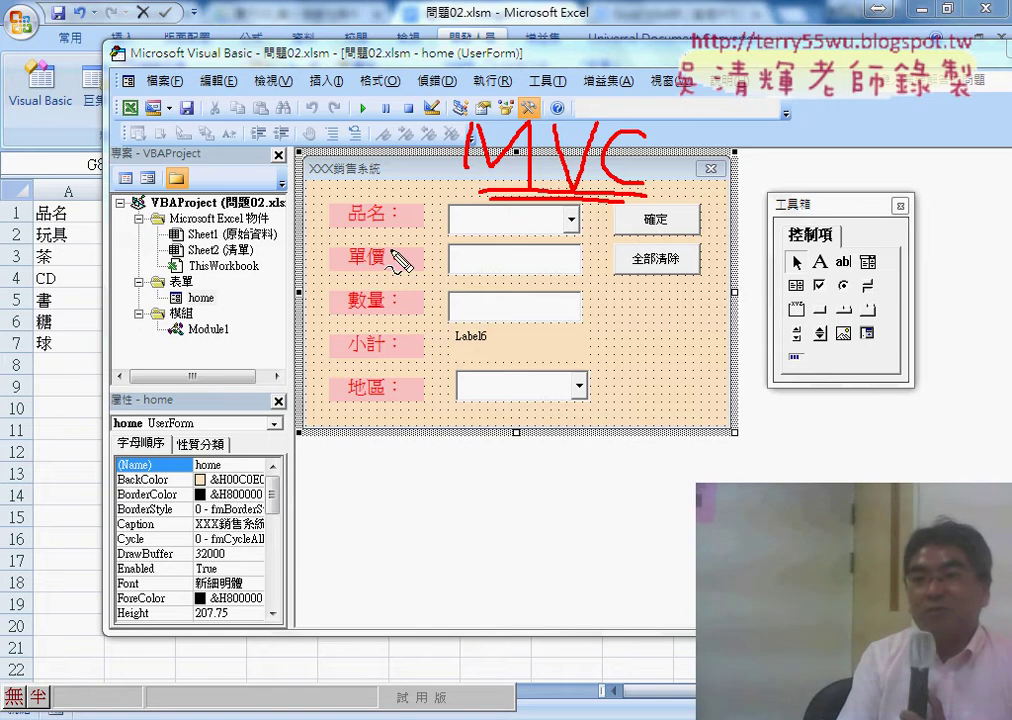
mouse_move(560, 186)
left_mouse_down()
mouse_move(690, 460)
mouse_move(500, 452)
left_mouse_up()
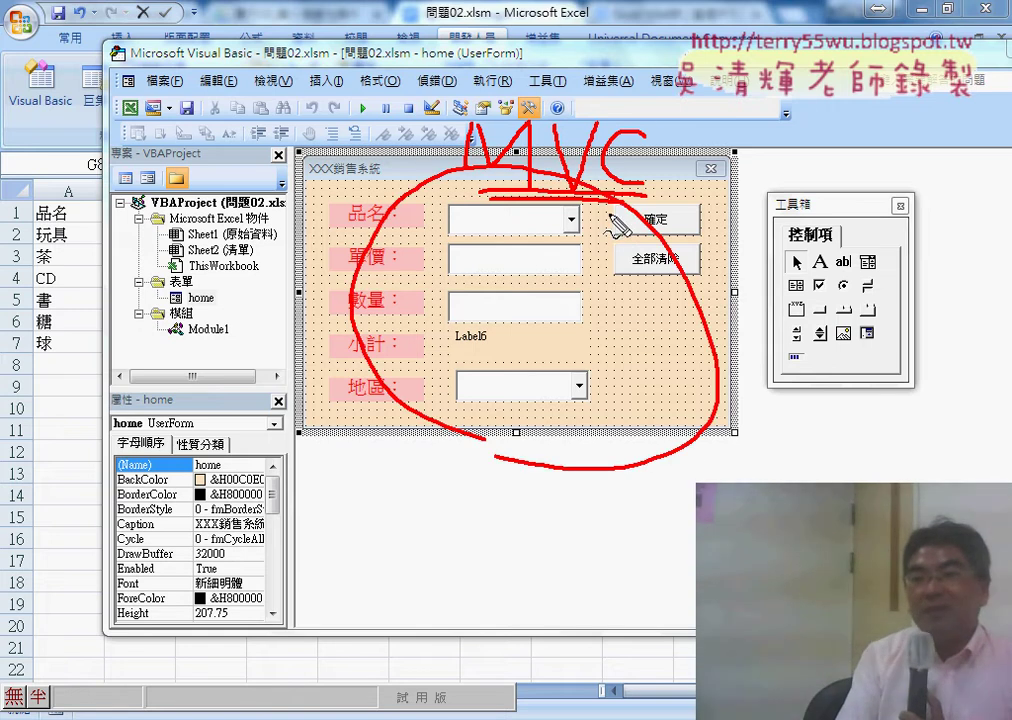
left_click_drag(645, 125, 637, 194)
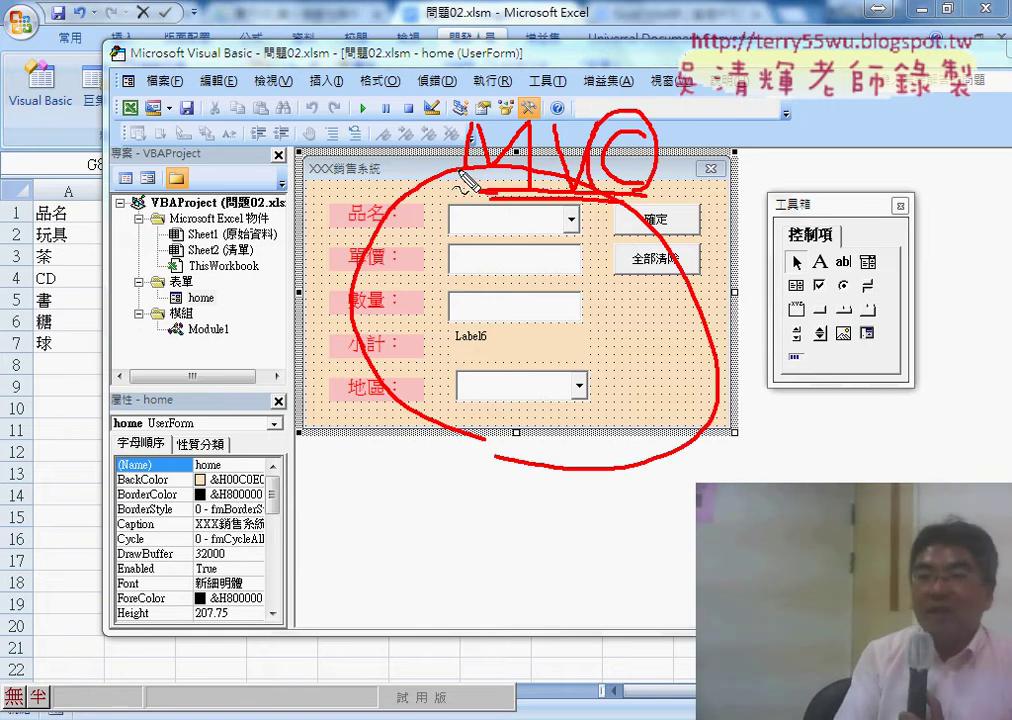
left_click_drag(463, 185, 468, 219)
left_click_drag(75, 365, 72, 362)
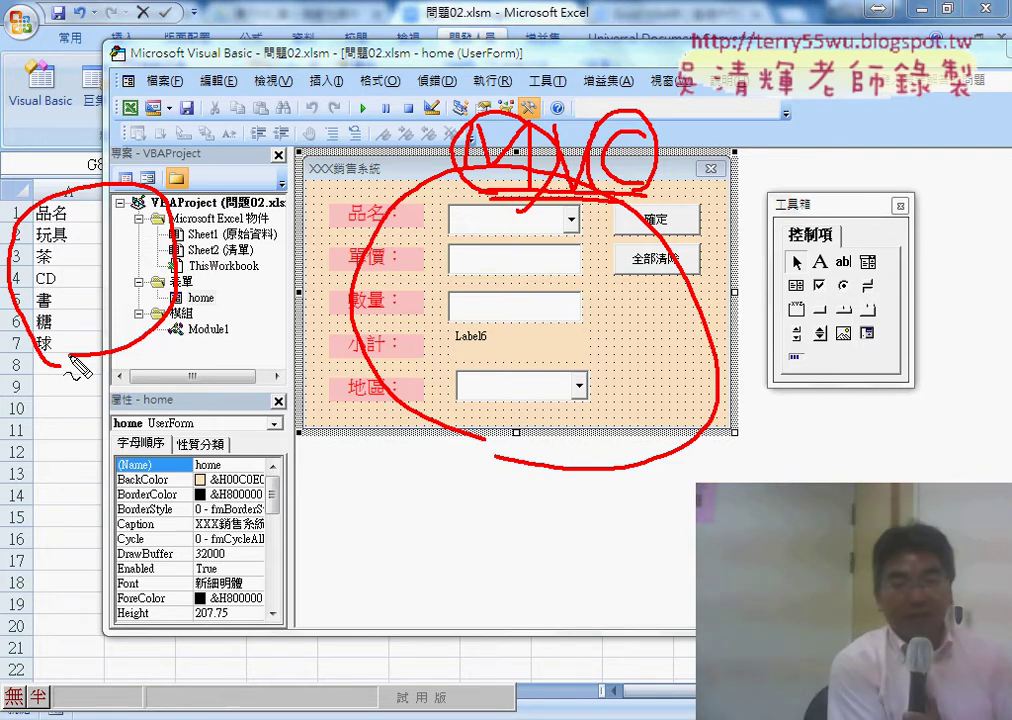
key("Escape")
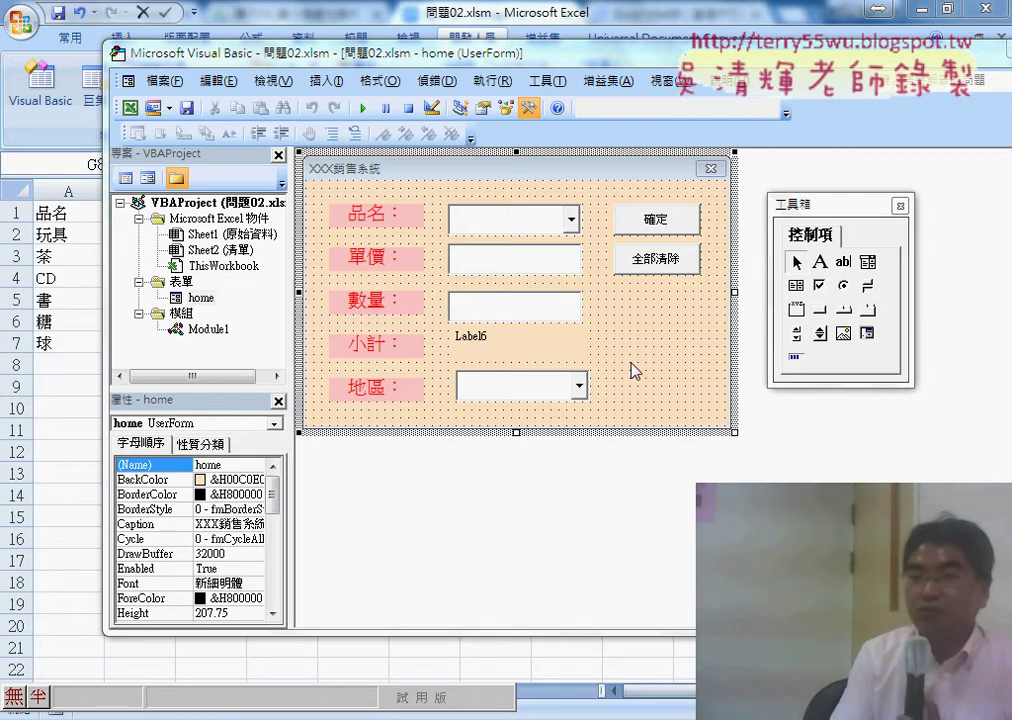
Run the sales form, choose CD as the item and enter quantity 50
left_click(368, 118)
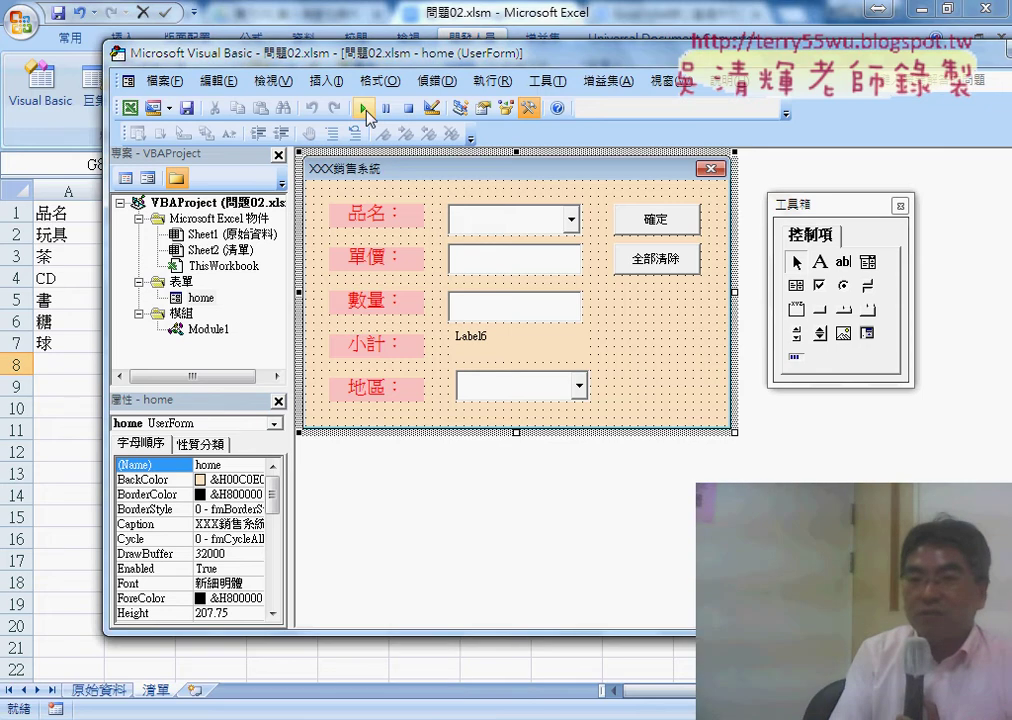
left_click(562, 287)
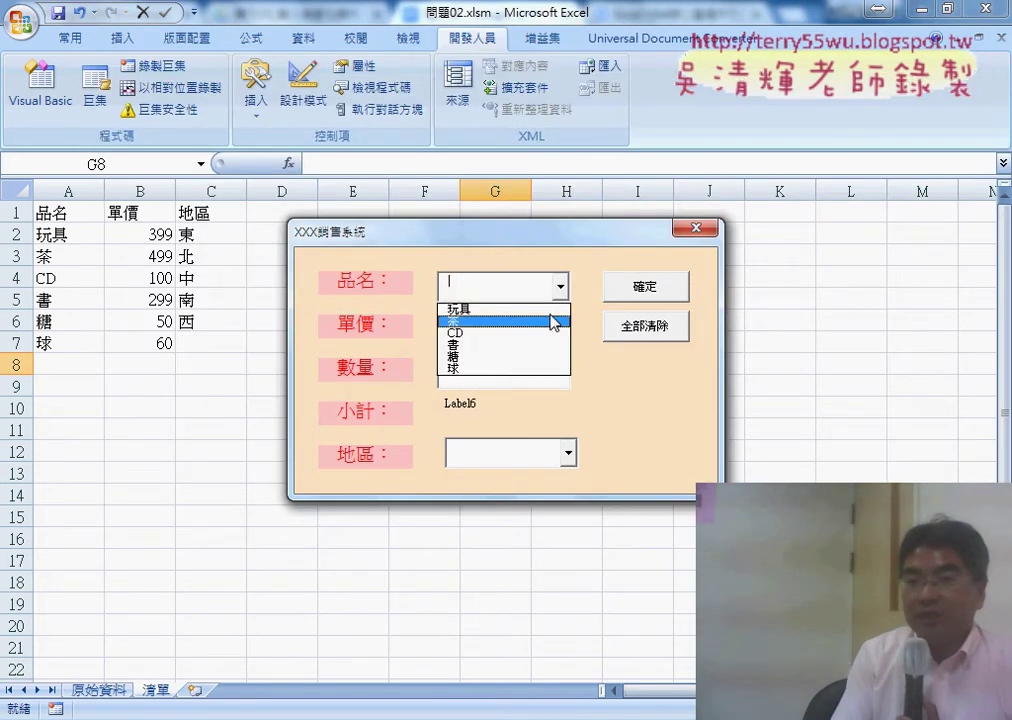
left_click(551, 333)
key("Tab")
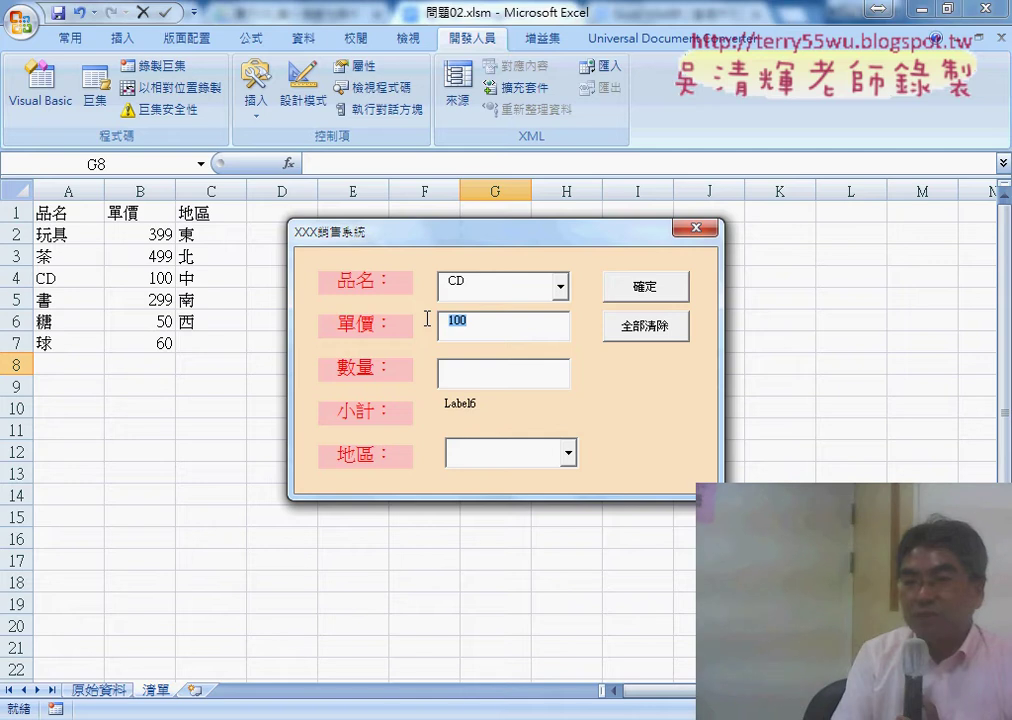
left_click(529, 384)
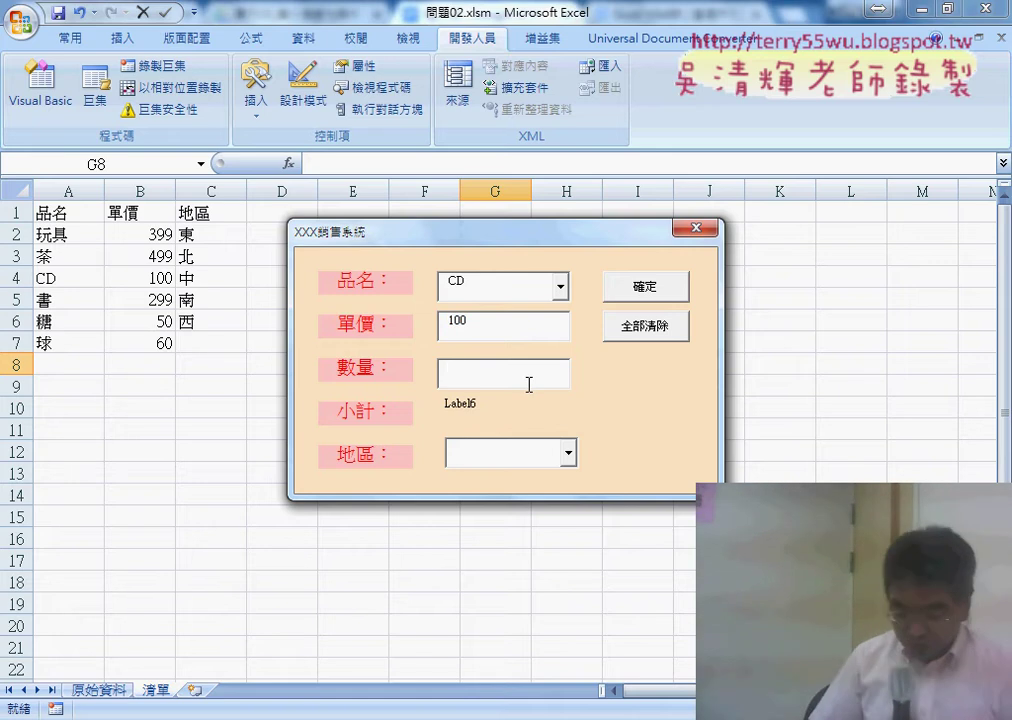
type("50")
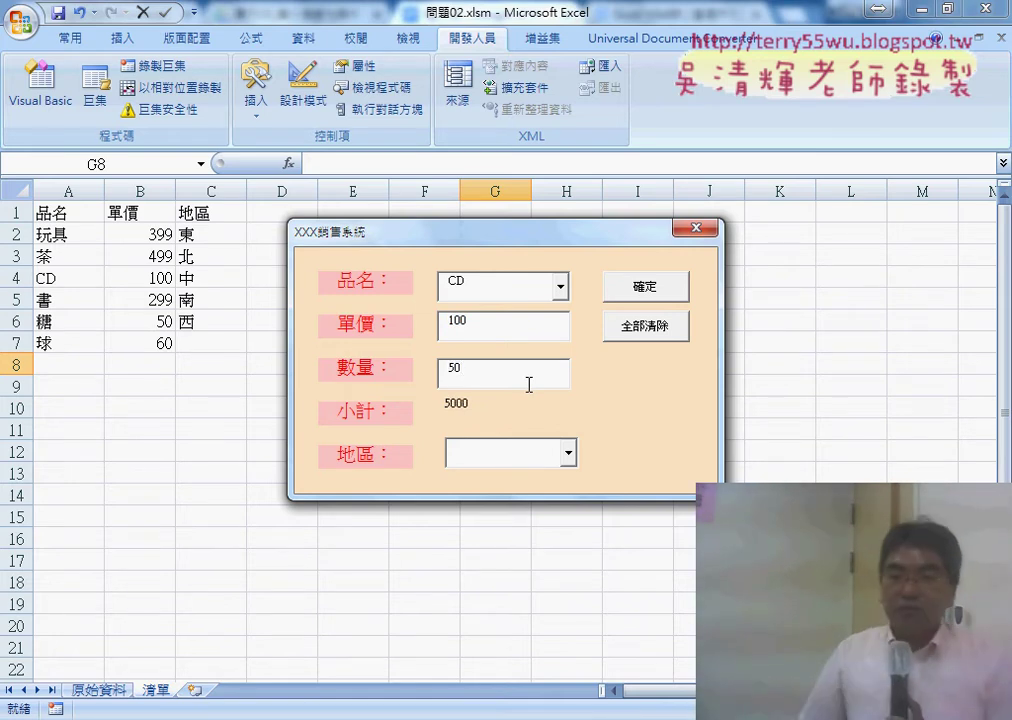
Change the quantity to 300, then delete it to blank the subtotal, and close the form
double_click(467, 371)
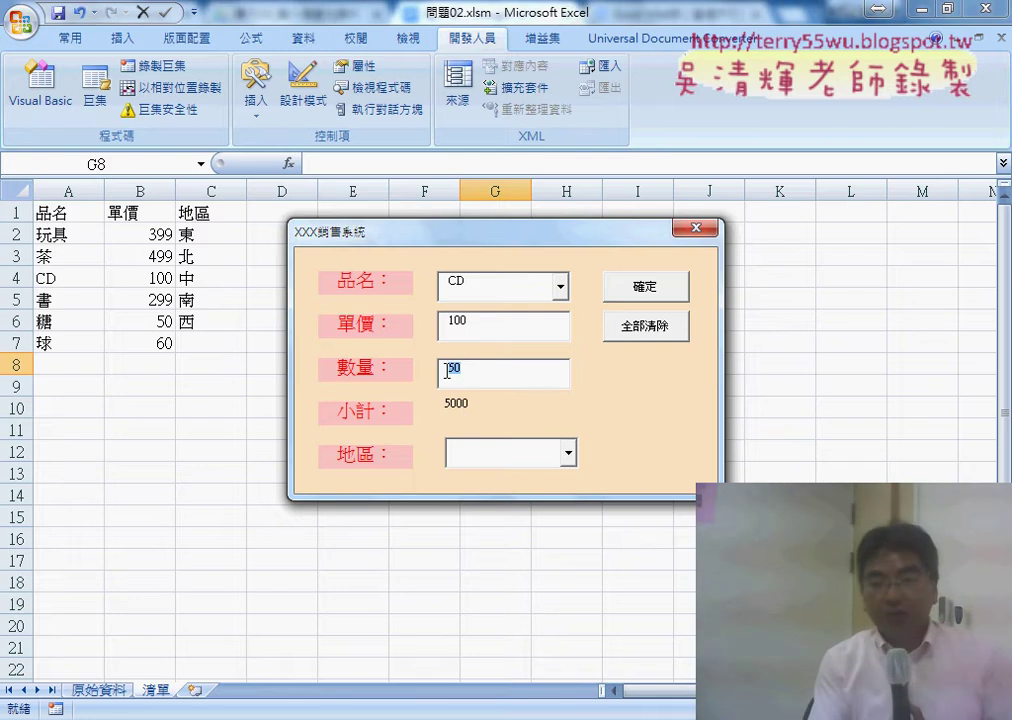
type("30")
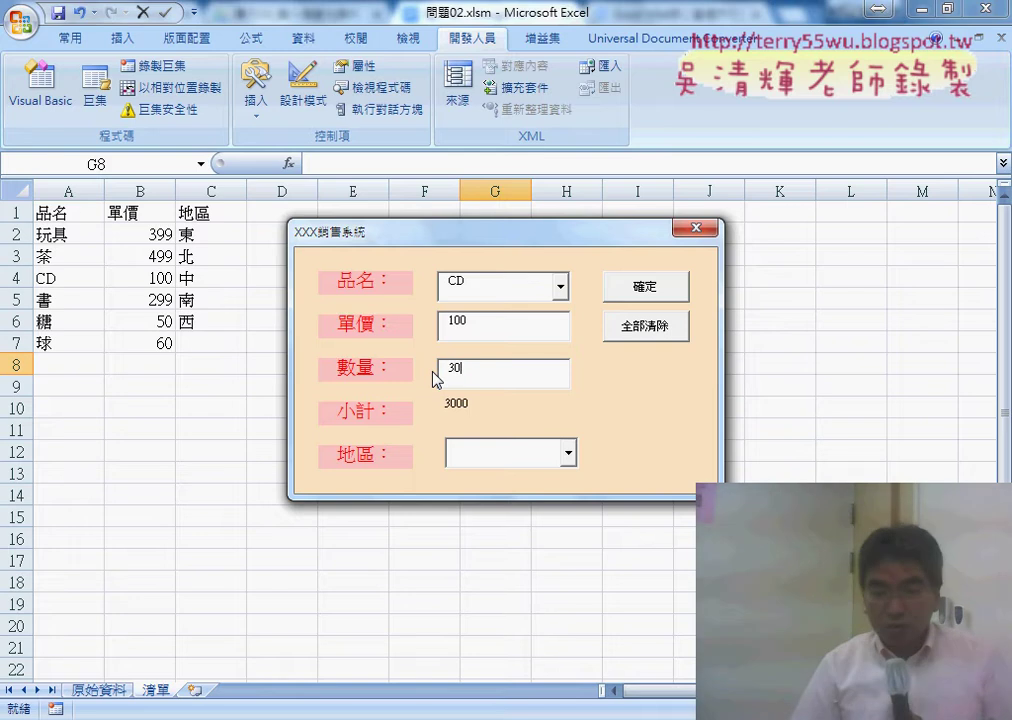
type("0")
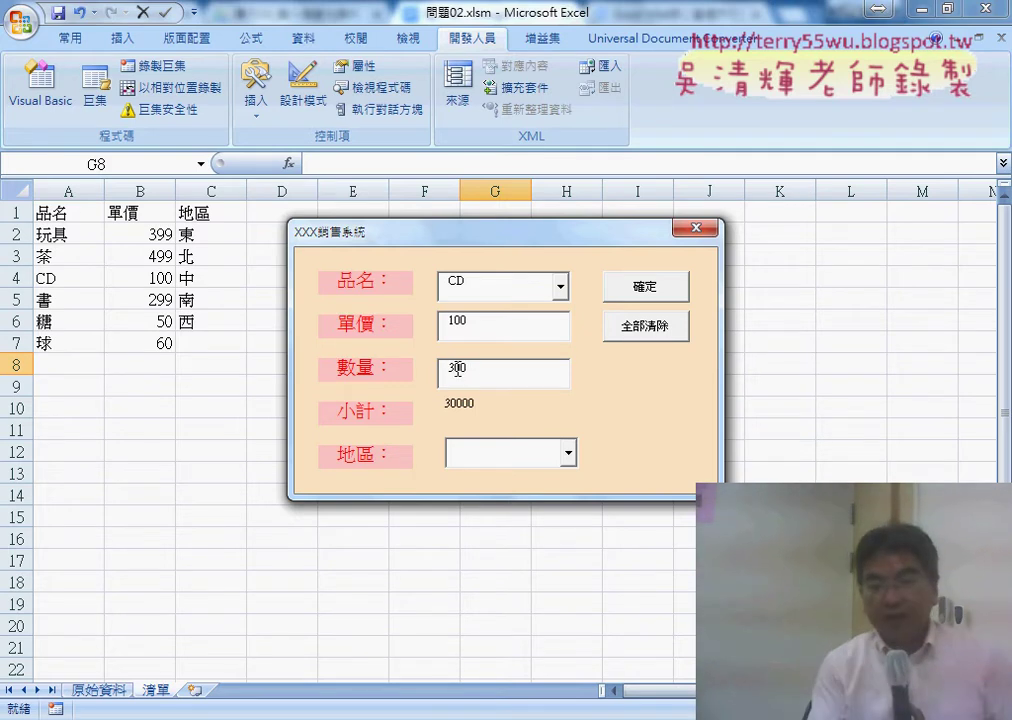
left_click_drag(466, 370, 425, 372)
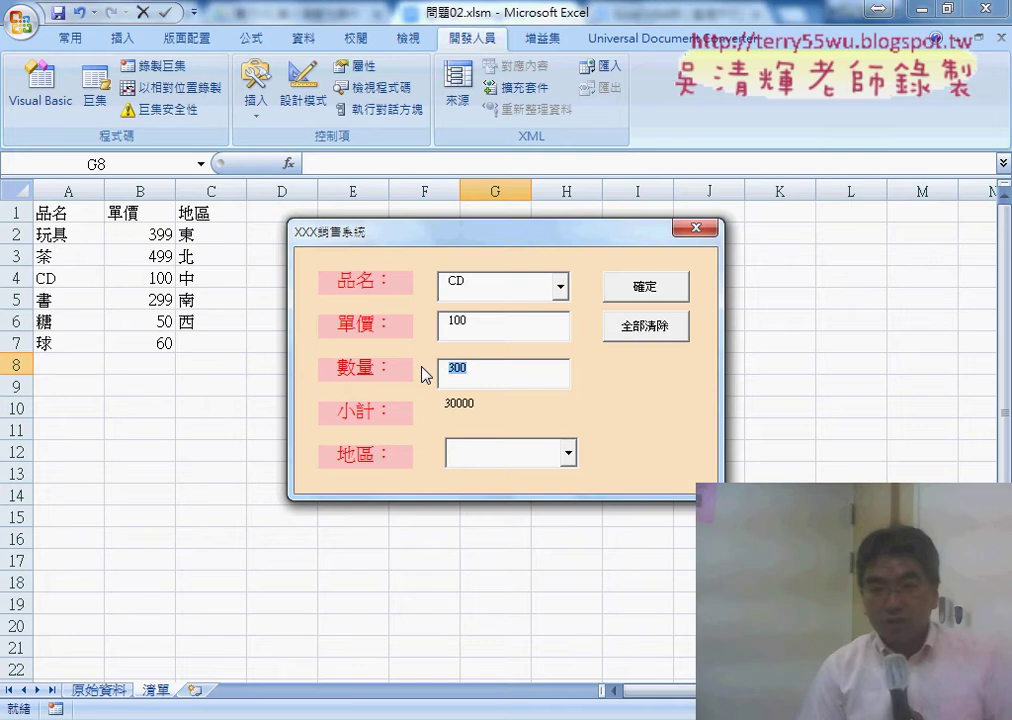
key("BackSpace")
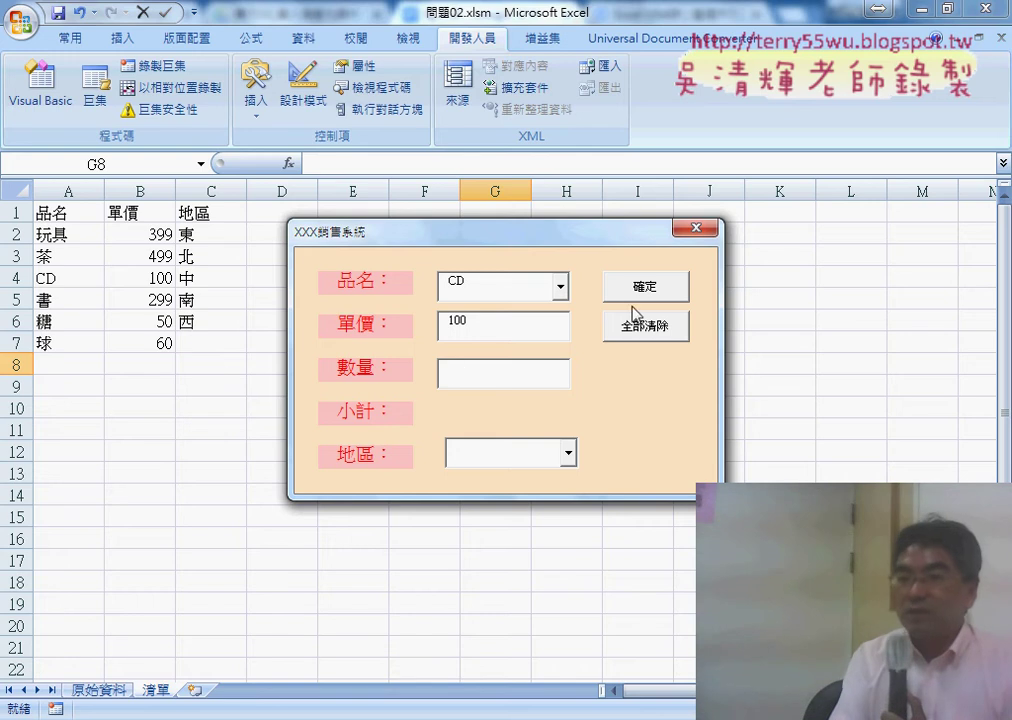
left_click(695, 228)
Delete the existing txtC_Change procedure from the quantity box's code
left_click(514, 314)
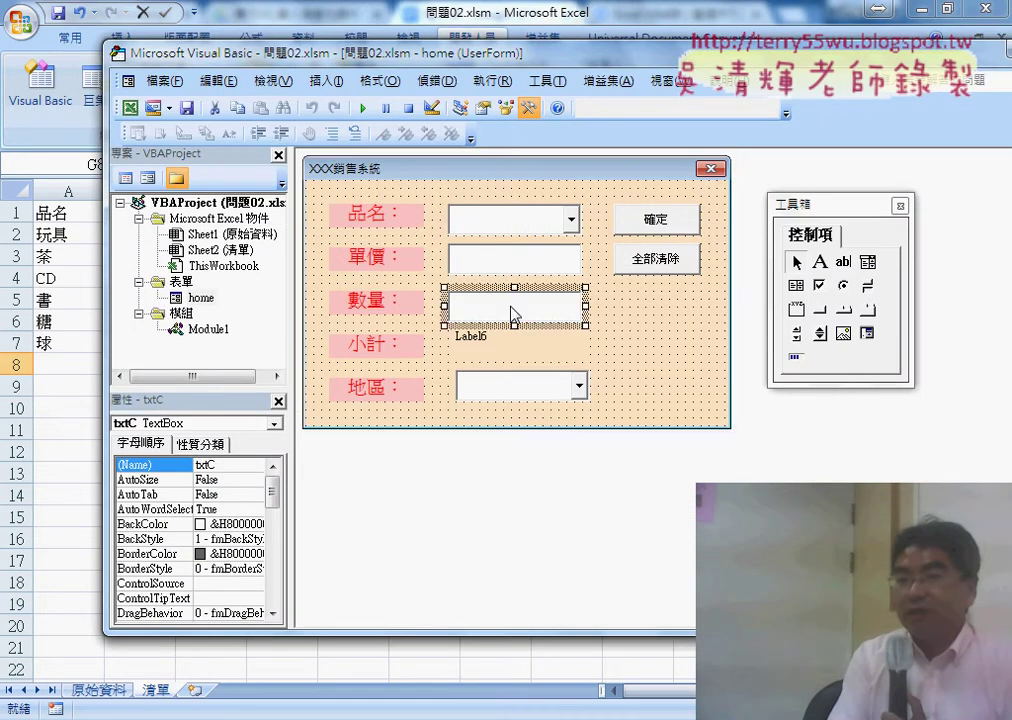
double_click(505, 313)
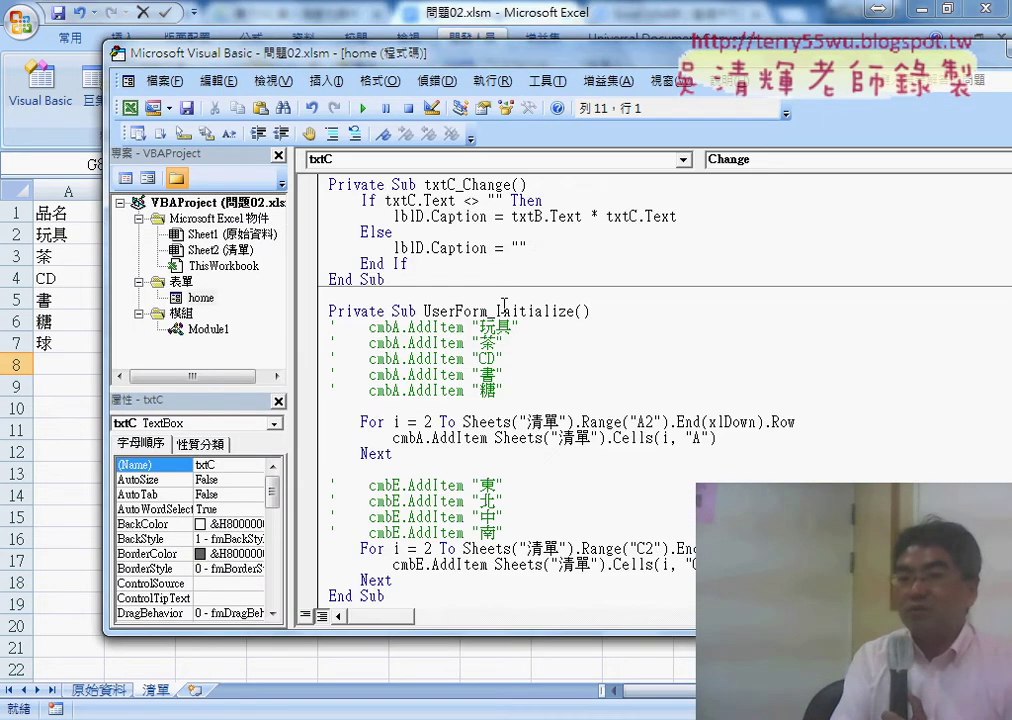
left_click_drag(437, 292, 310, 185)
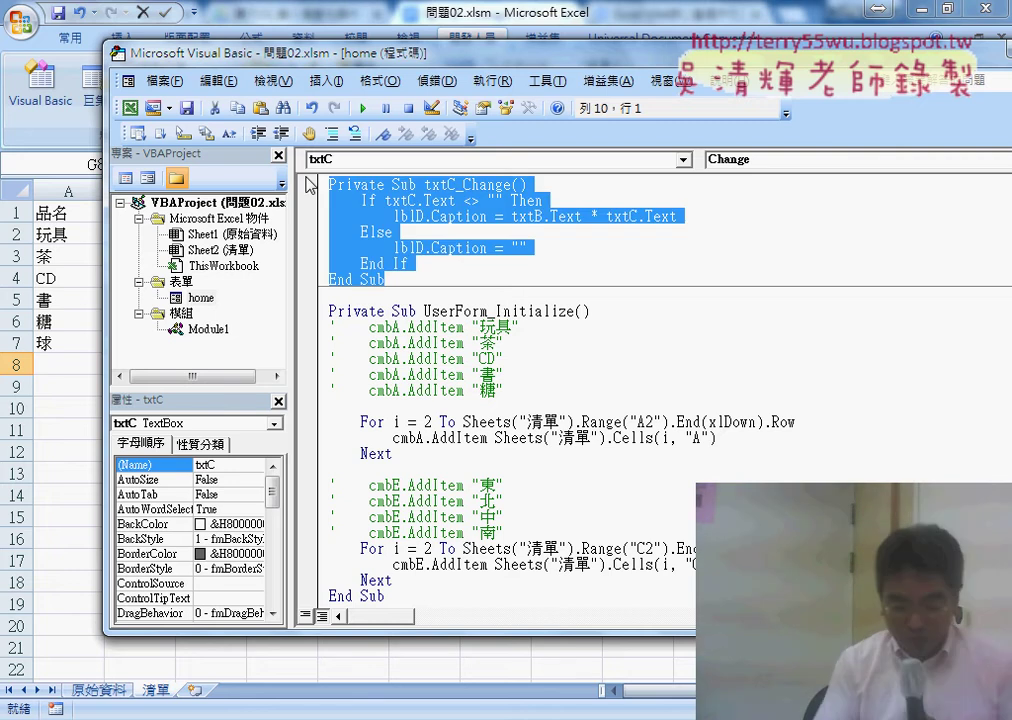
key("Delete")
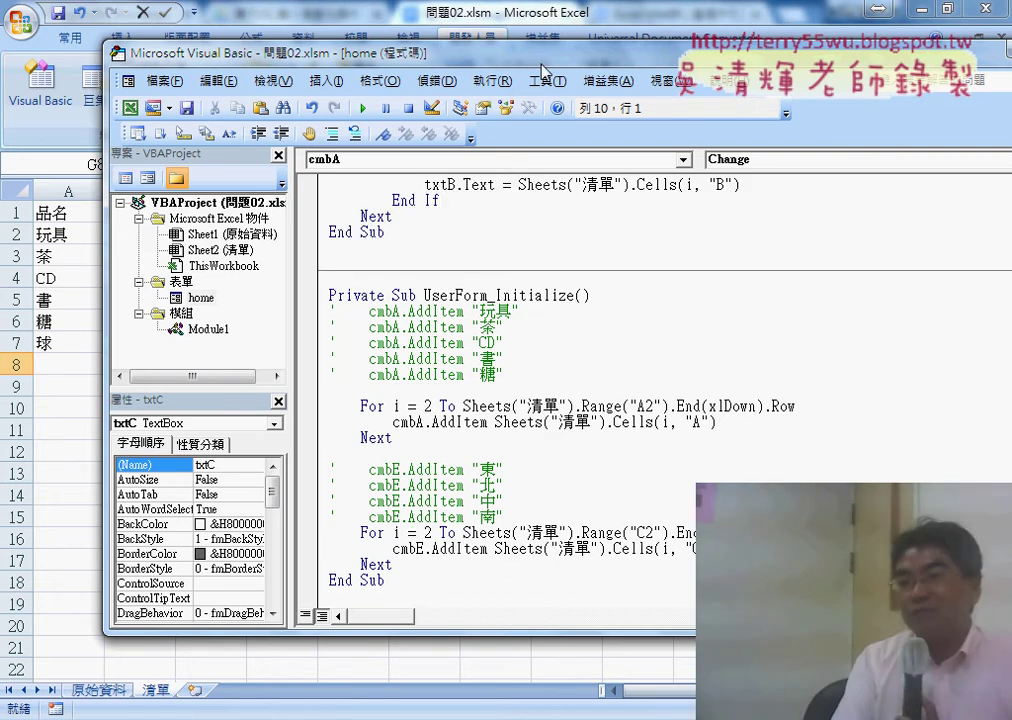
Recreate an empty txtC_Change procedure from the form designer and remove the blank lines above it
left_click_drag(300, 53, 150, 58)
key("alt+F11")
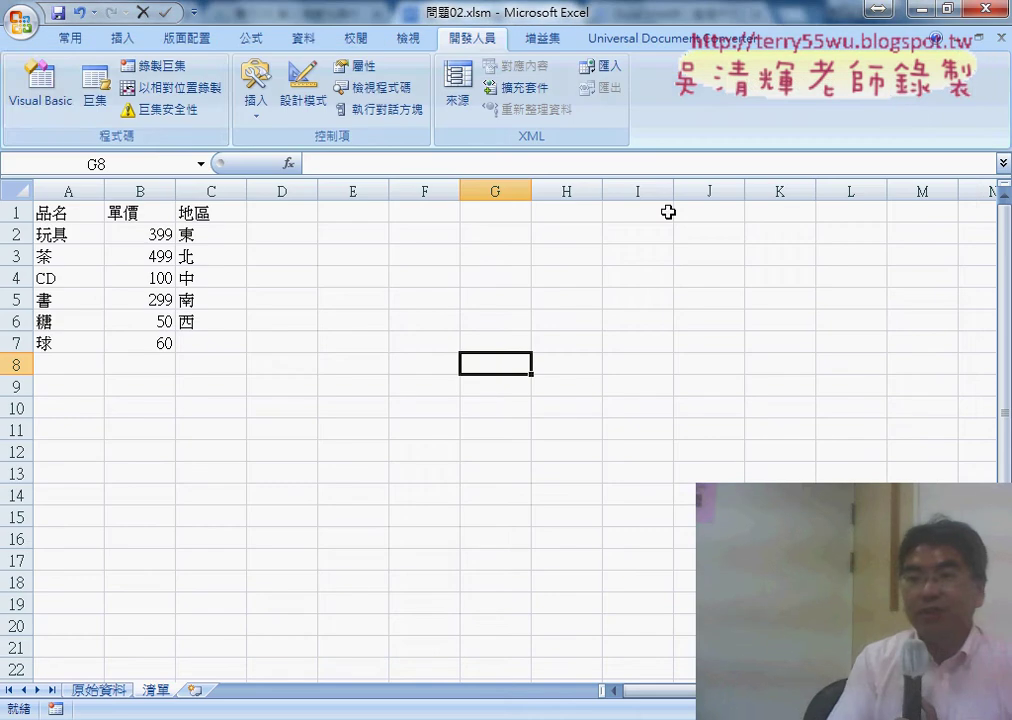
key("alt+F11")
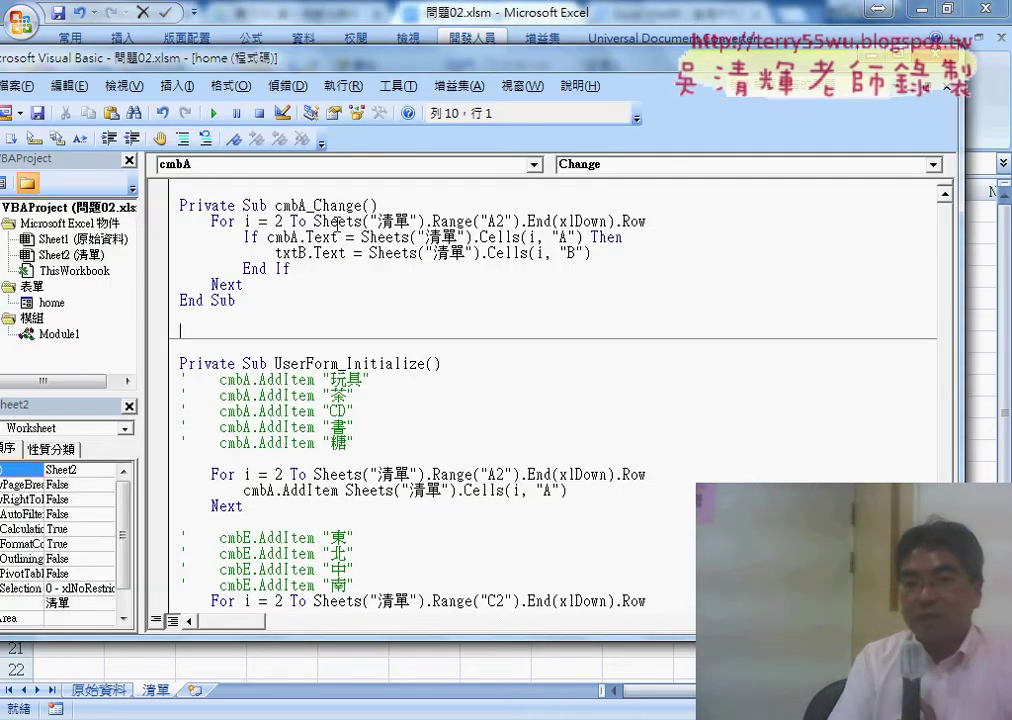
double_click(50, 303)
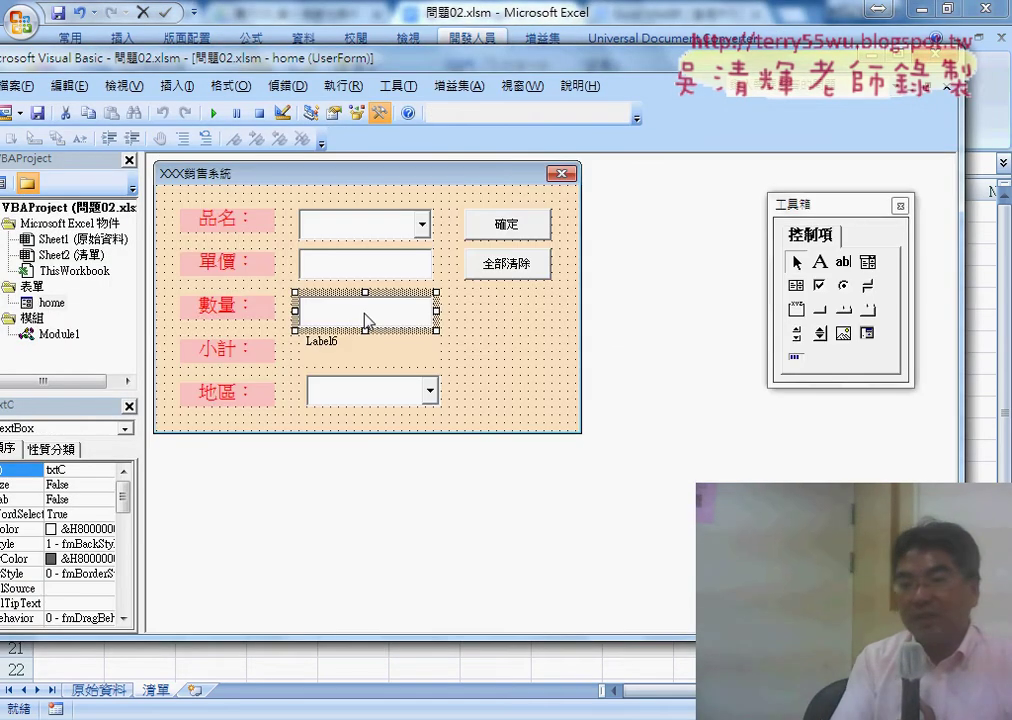
double_click(369, 314)
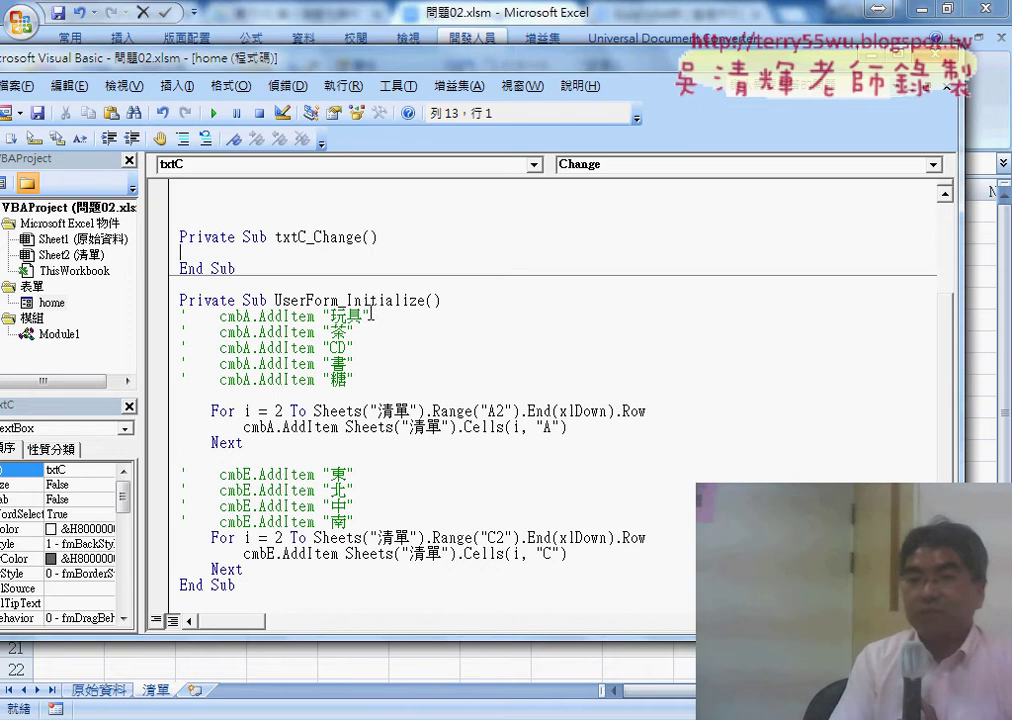
left_click(246, 189)
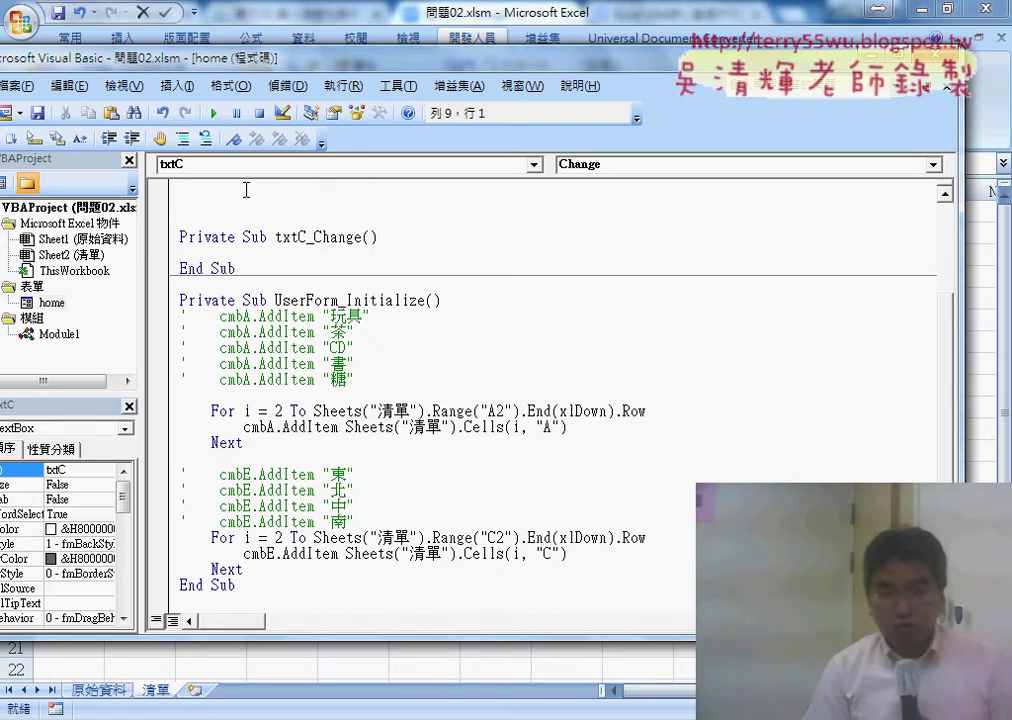
key("Delete")
key("Delete")
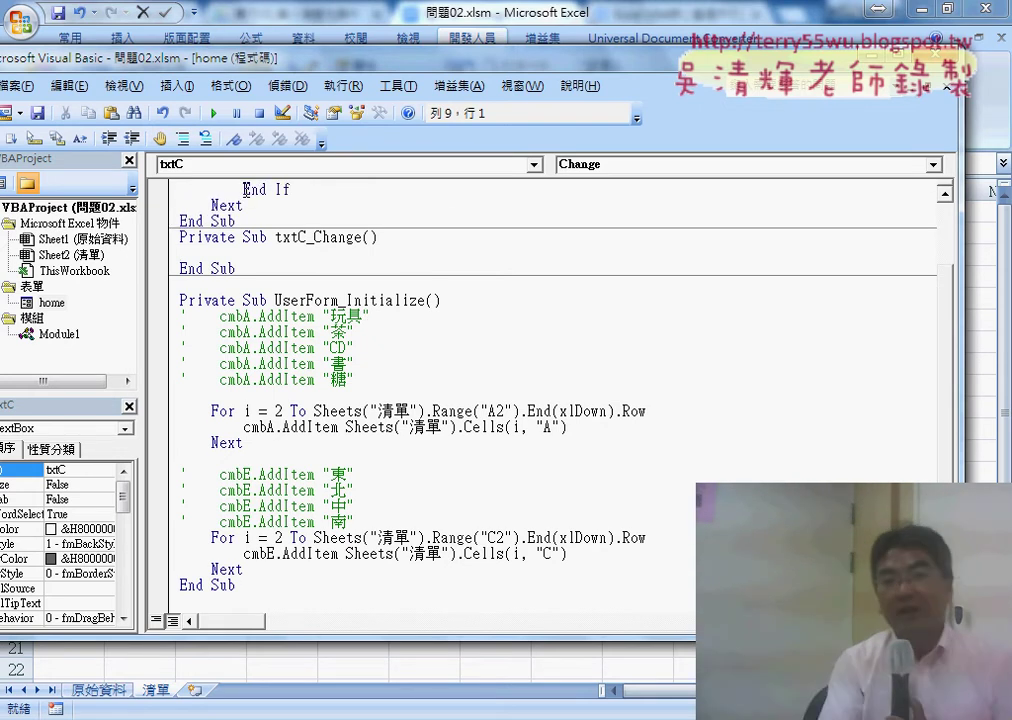
left_click_drag(275, 238, 310, 238)
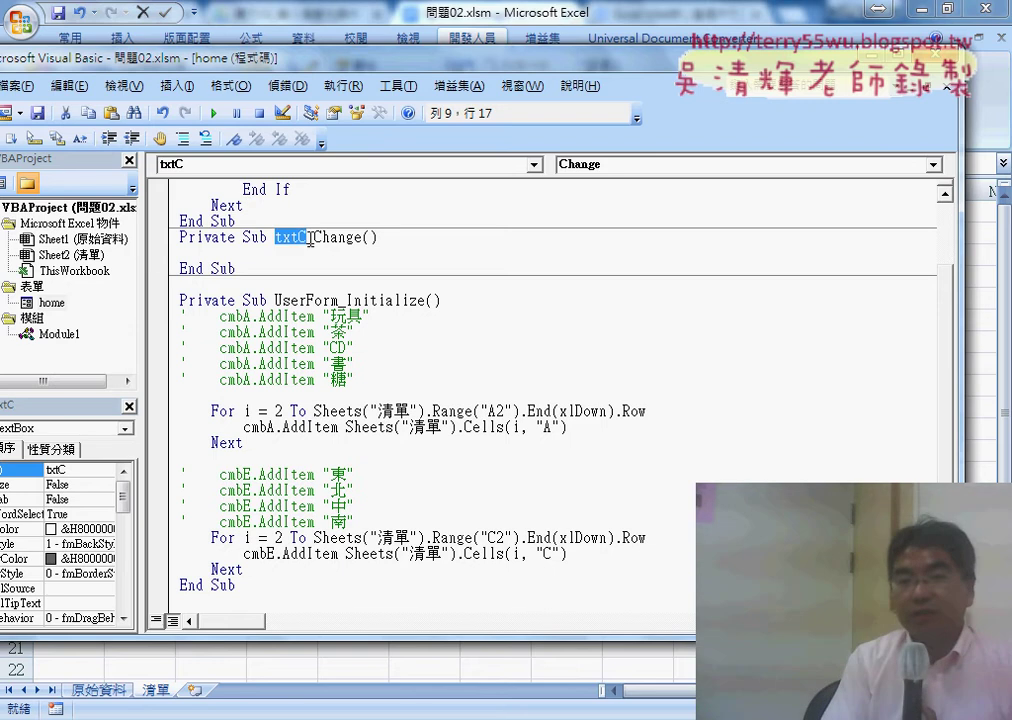
double_click(52, 303)
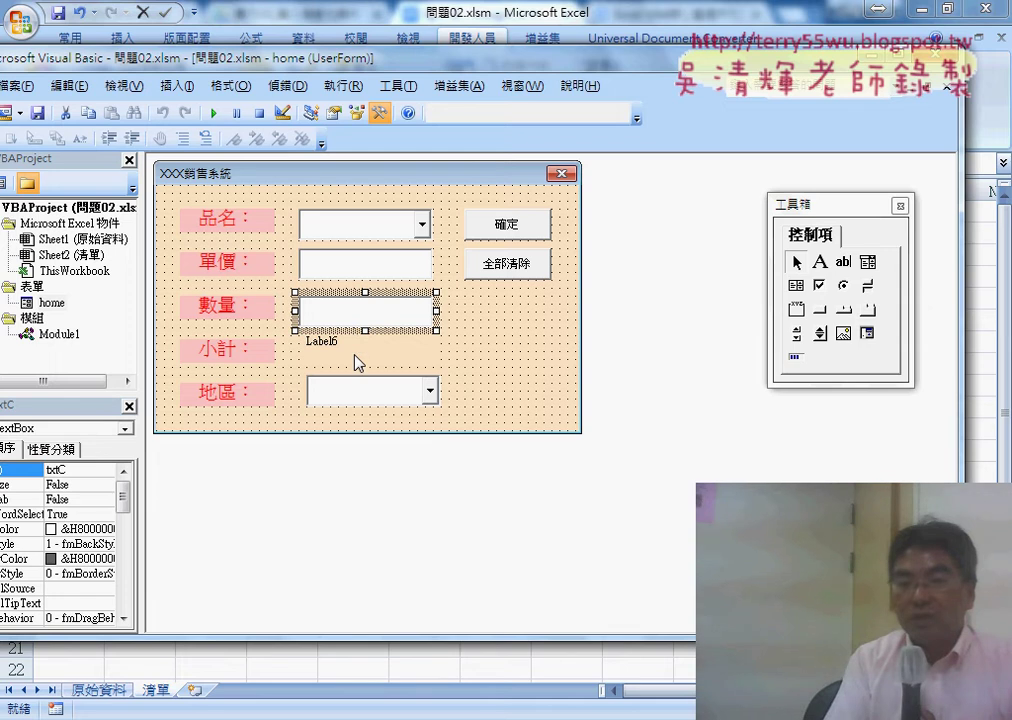
Confirm the subtotal label is named lblD and create an indented txtC_Change stub
left_click(357, 362)
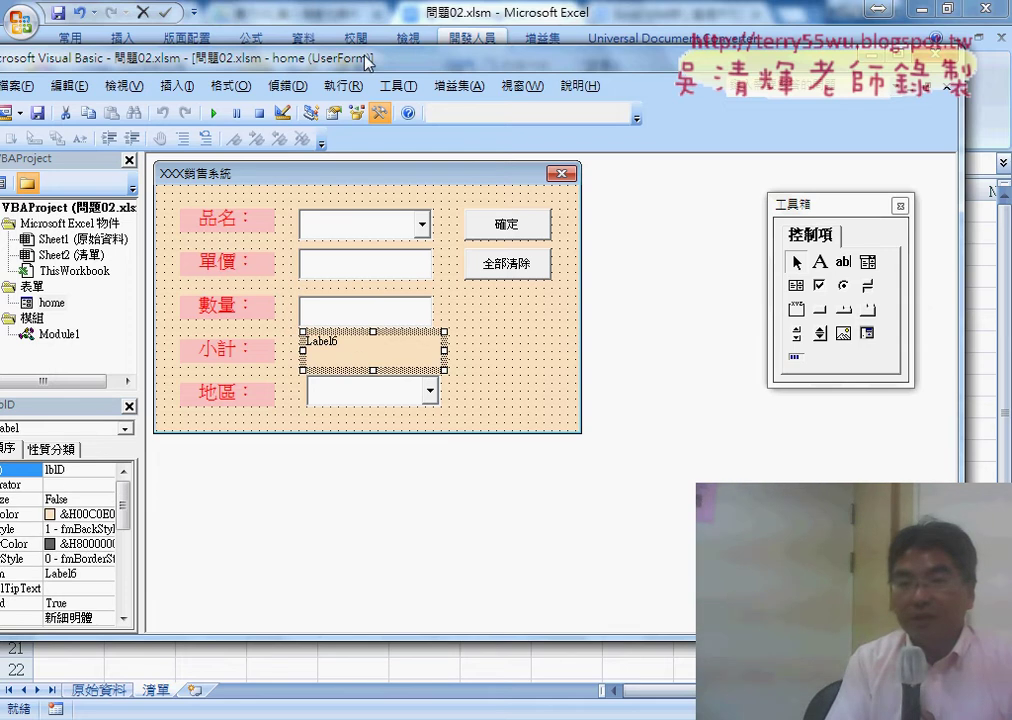
left_click_drag(368, 62, 466, 59)
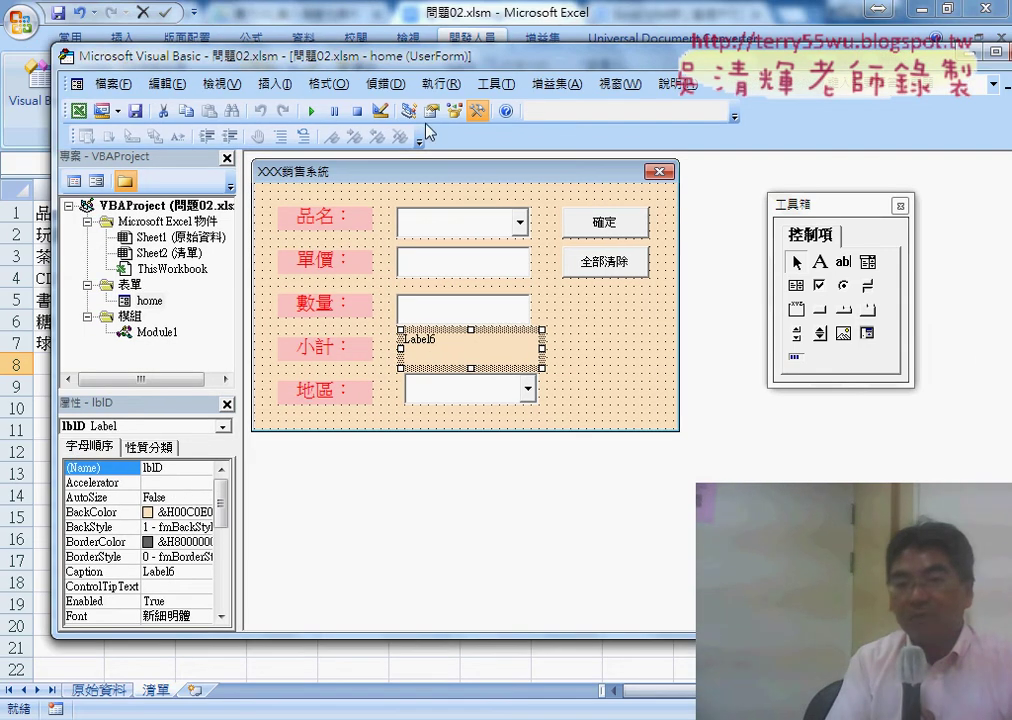
left_click(138, 476)
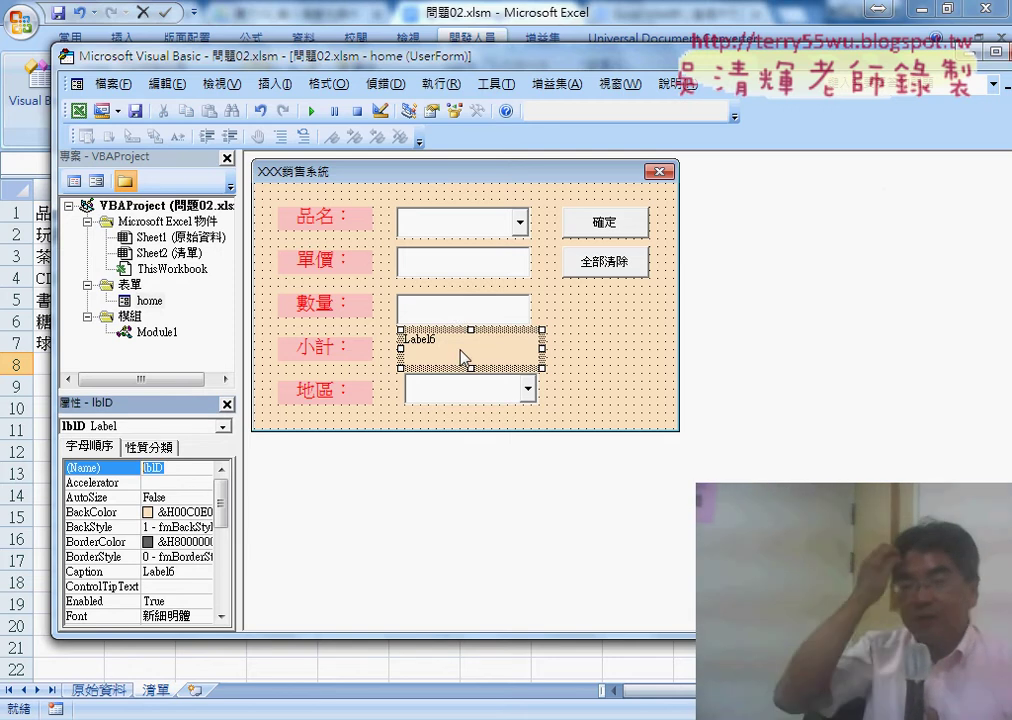
double_click(470, 316)
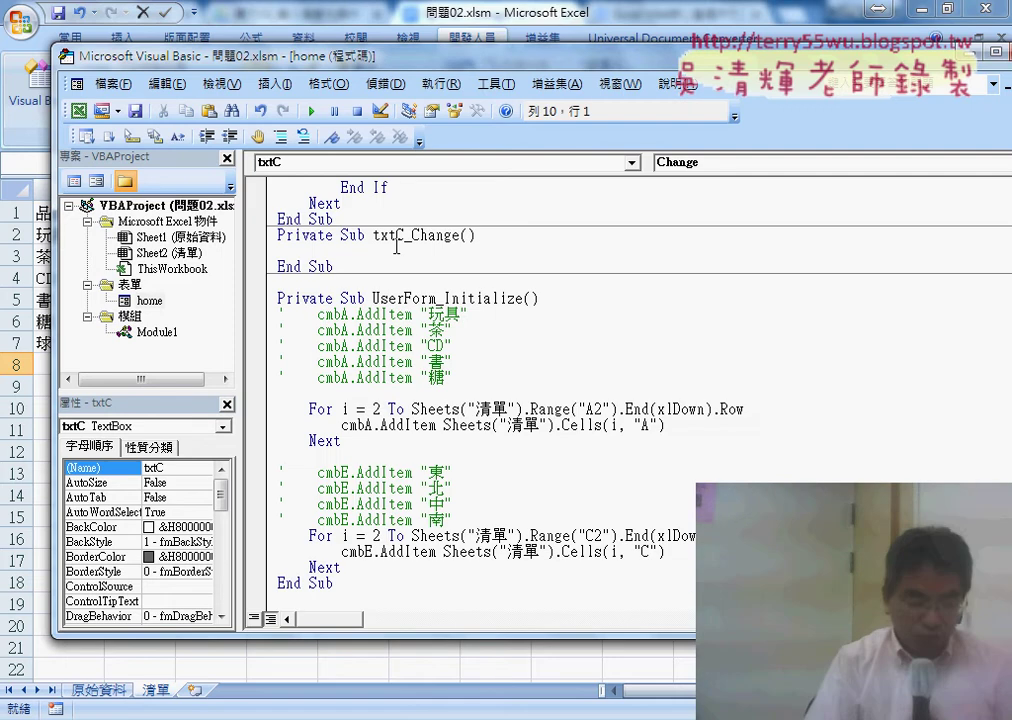
key("Tab")
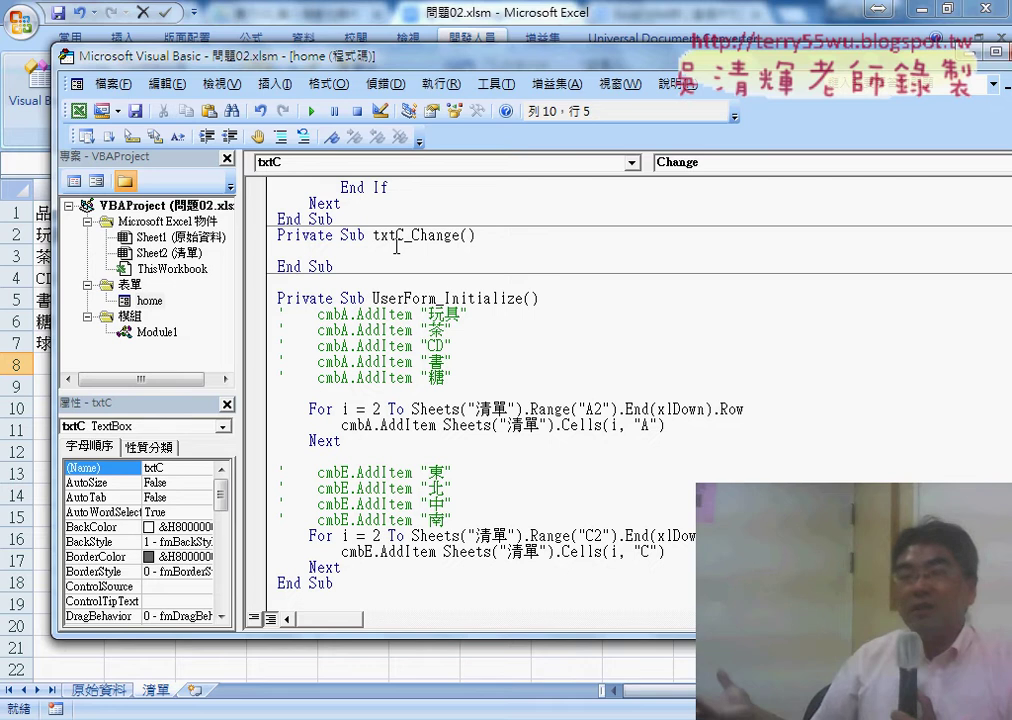
double_click(150, 300)
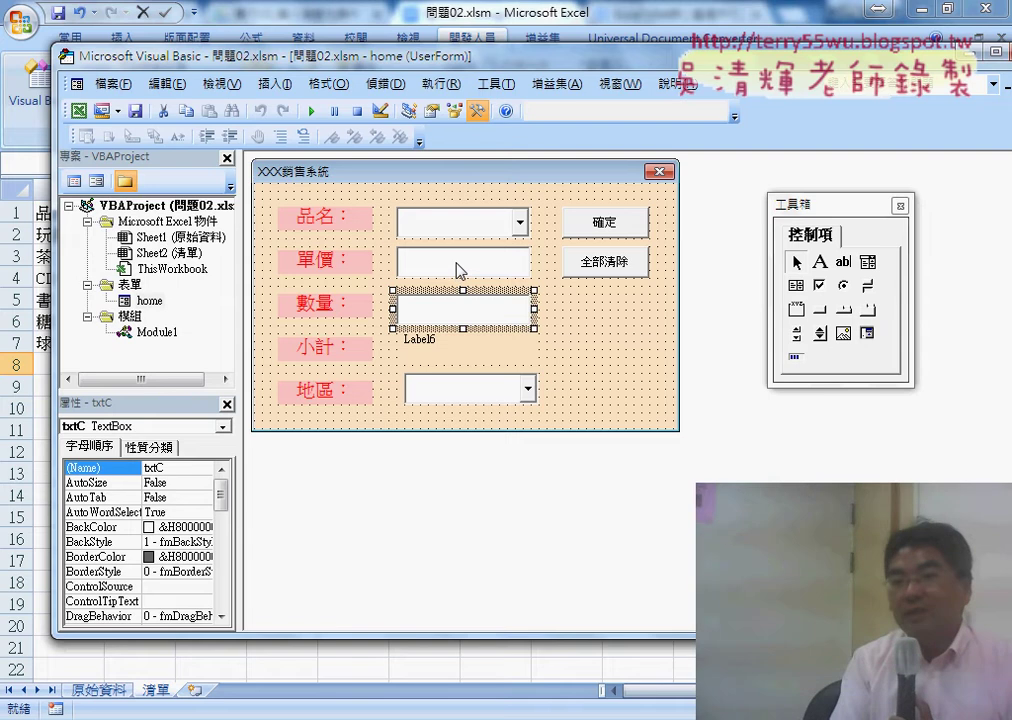
Check the names of the unit price box (txtB), quantity box (txtC) and subtotal label (lblD)
left_click(458, 266)
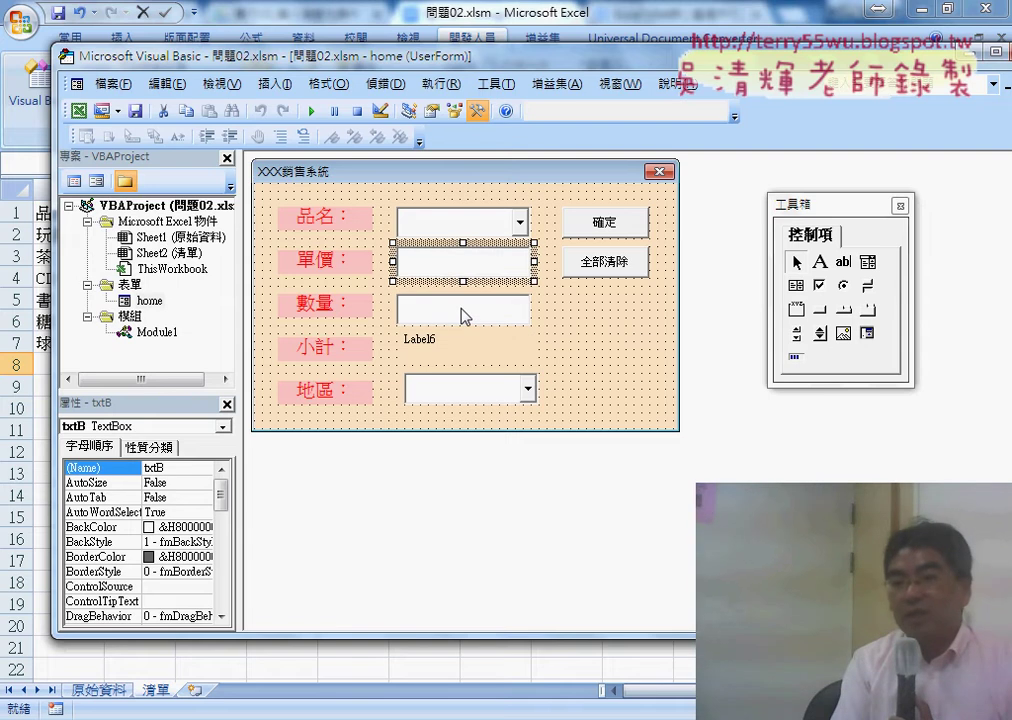
double_click(182, 472)
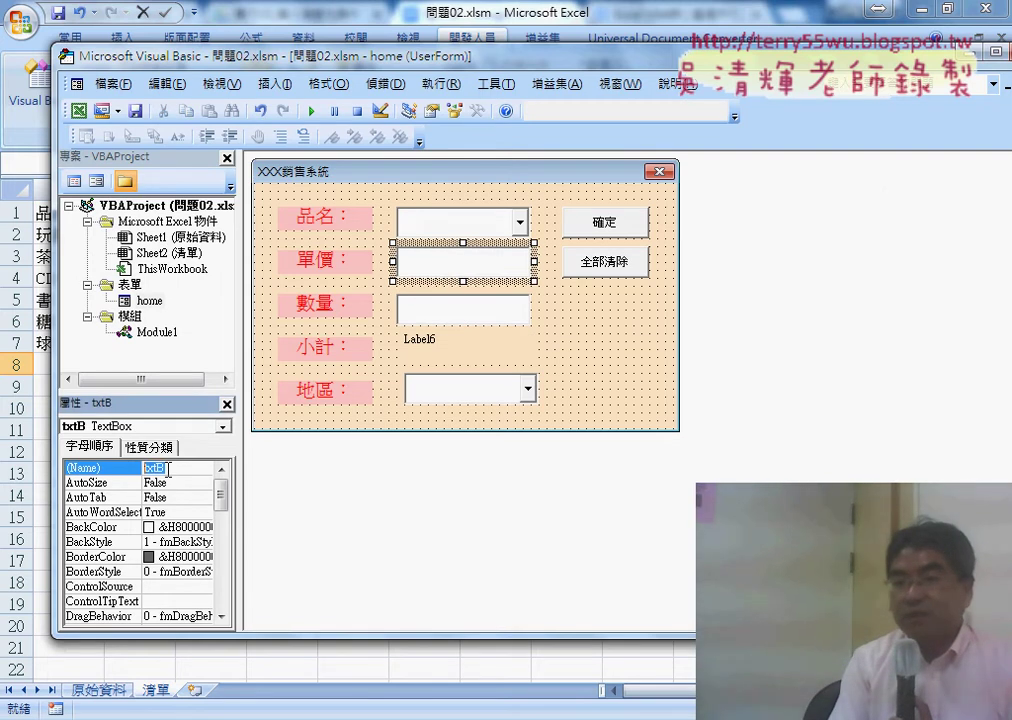
left_click(463, 309)
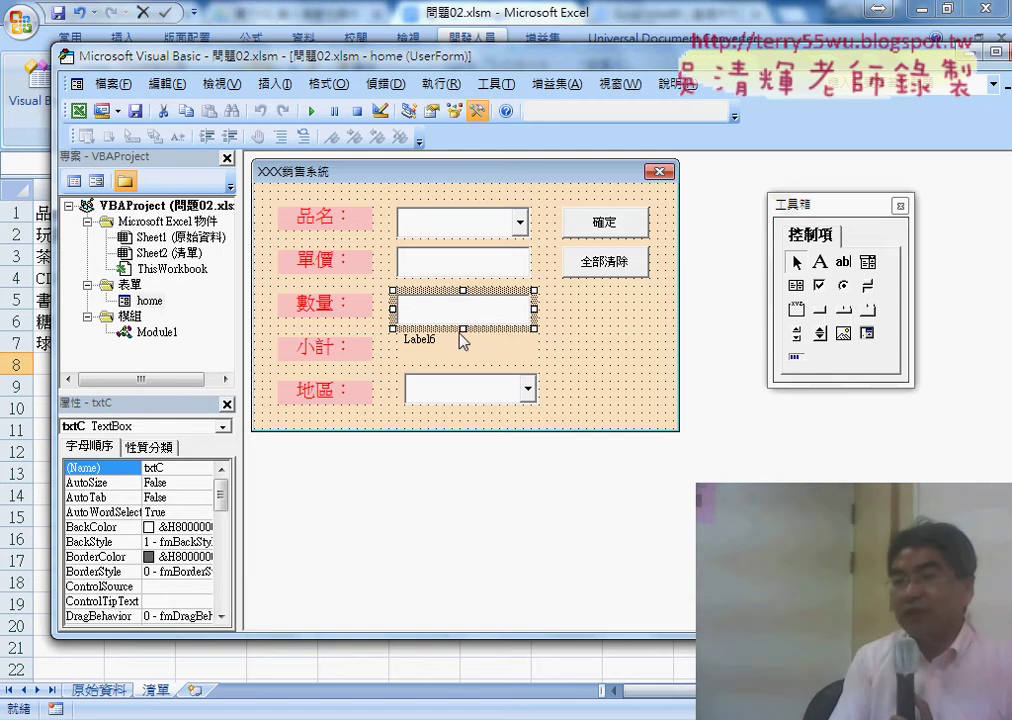
left_click(458, 354)
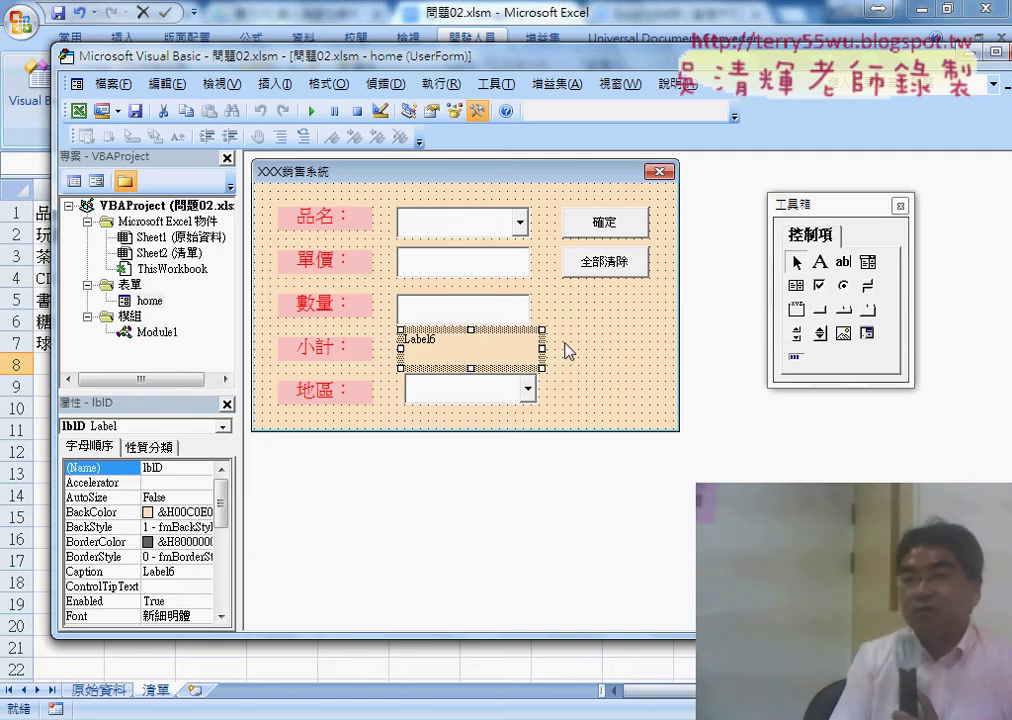
left_click(603, 354)
In txtC_Change, write lblD.Caption = txtB.Text * txtC.Text using IntelliSense and a copied reference
key("F7")
left_click(364, 250)
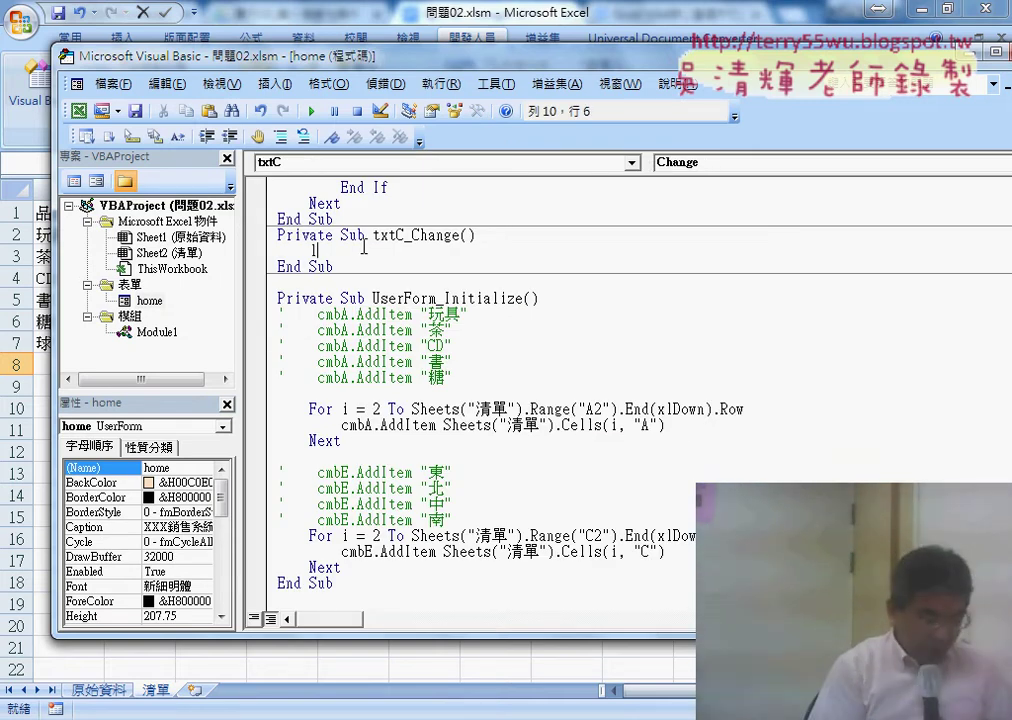
type("bl")
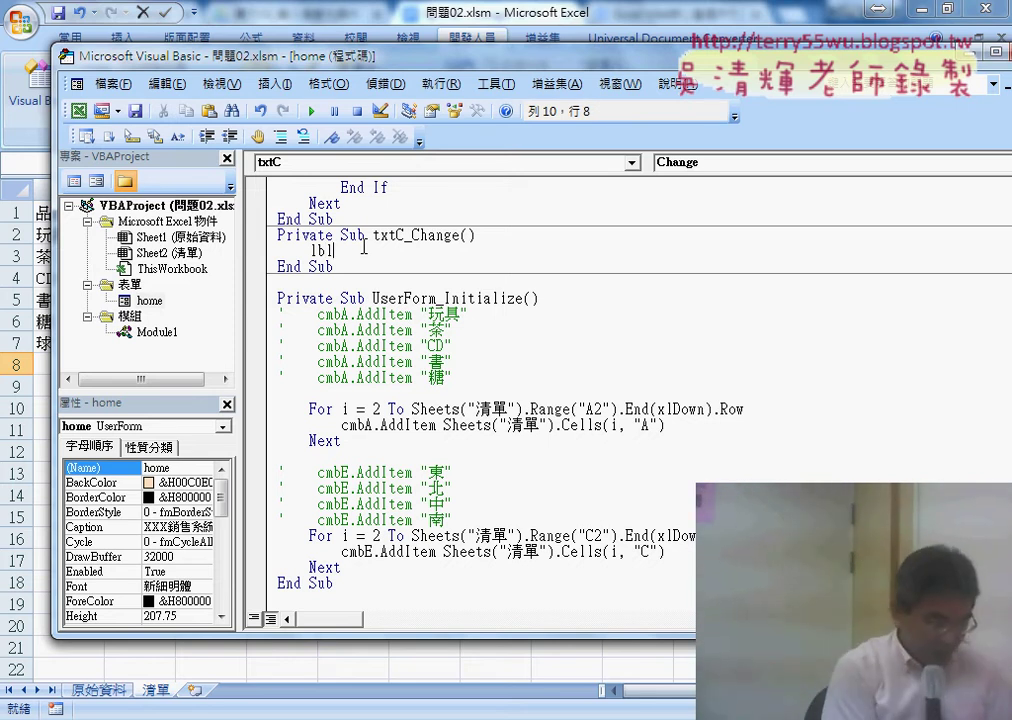
type("D.")
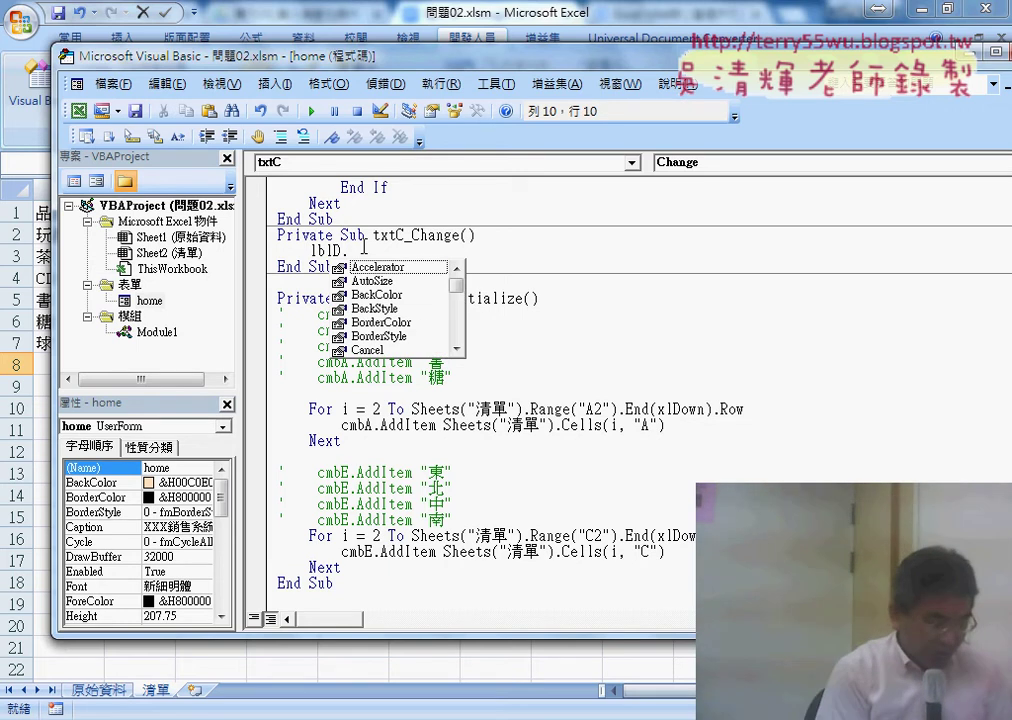
type("c")
key("Down")
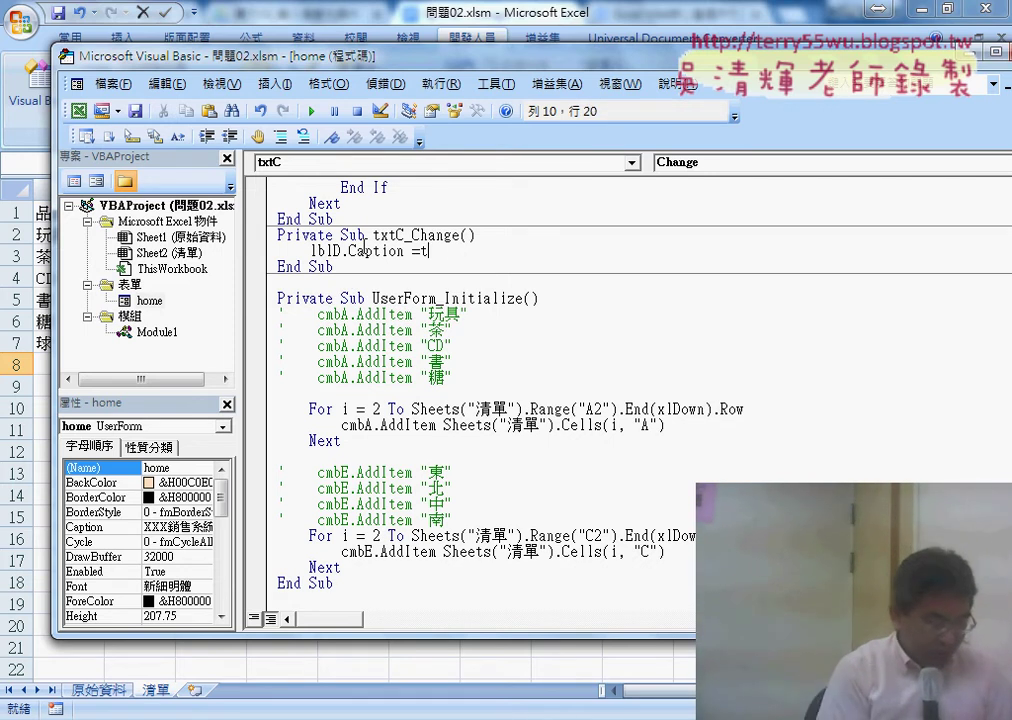
type("xtB")
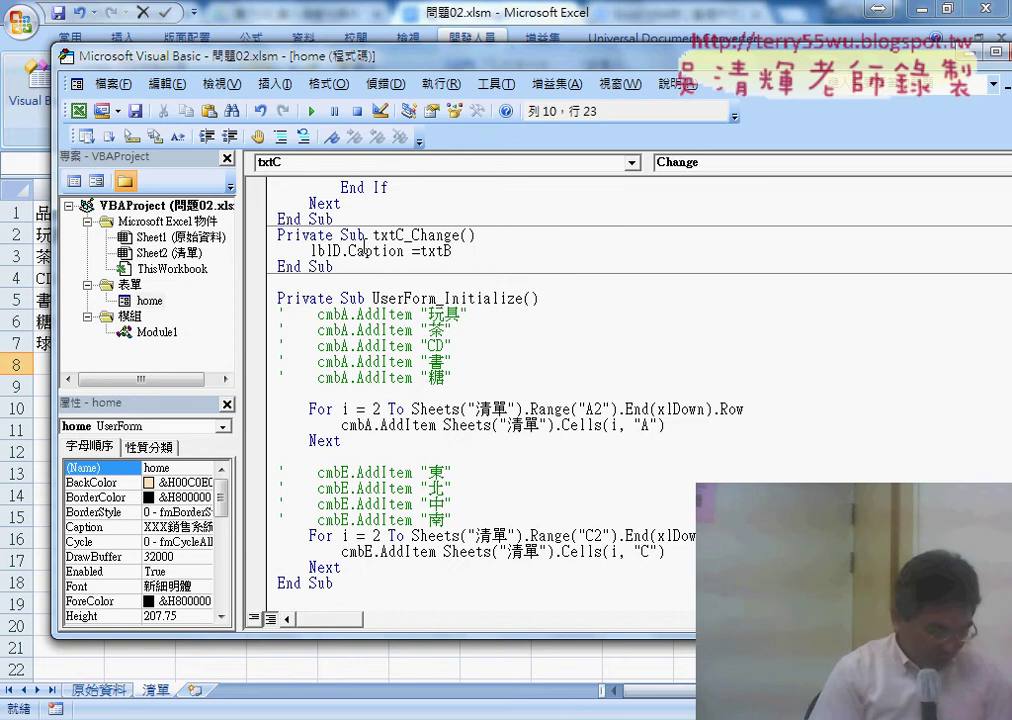
type(".te")
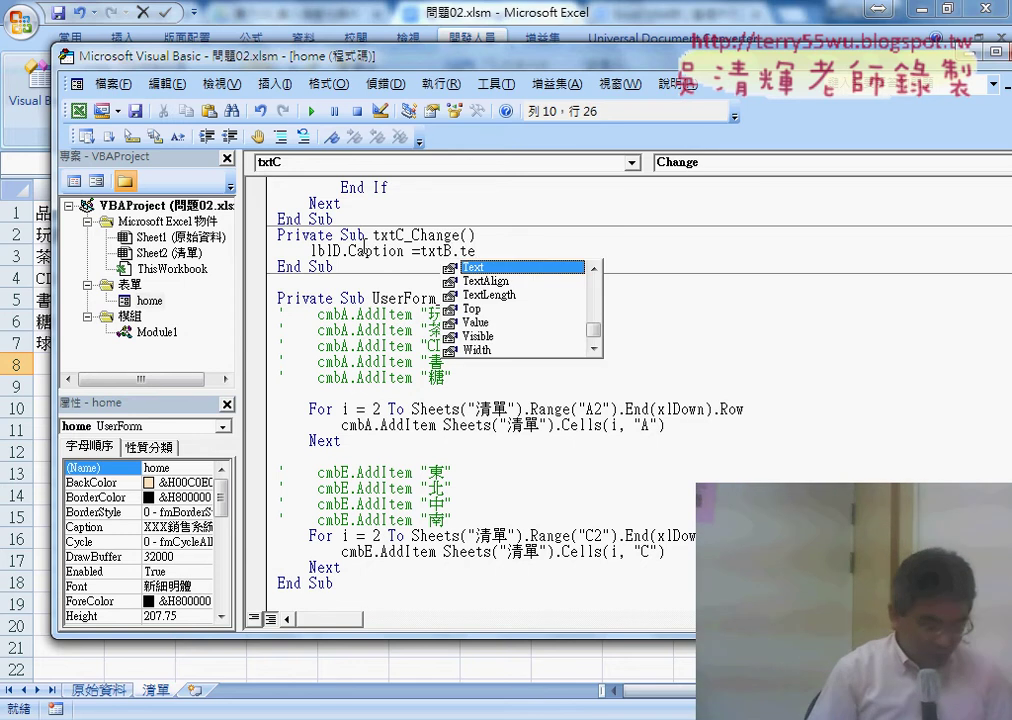
type(" *")
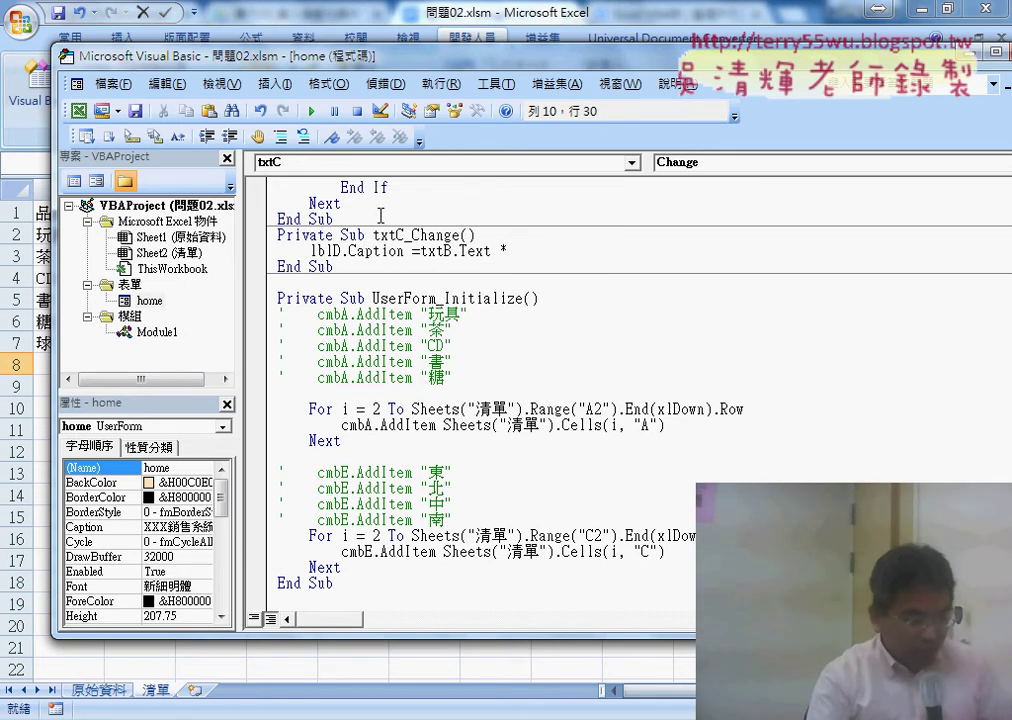
left_click_drag(491, 251, 421, 251)
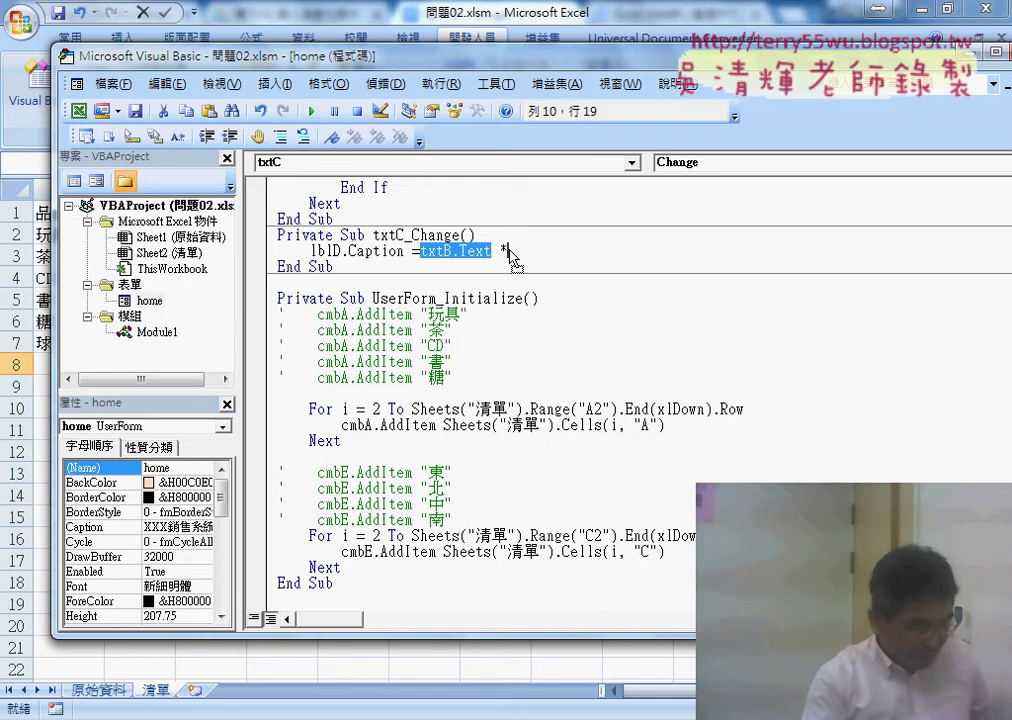
mouse_move(533, 252)
left_mouse_down()
mouse_move(508, 251)
mouse_move(540, 251)
left_mouse_up()
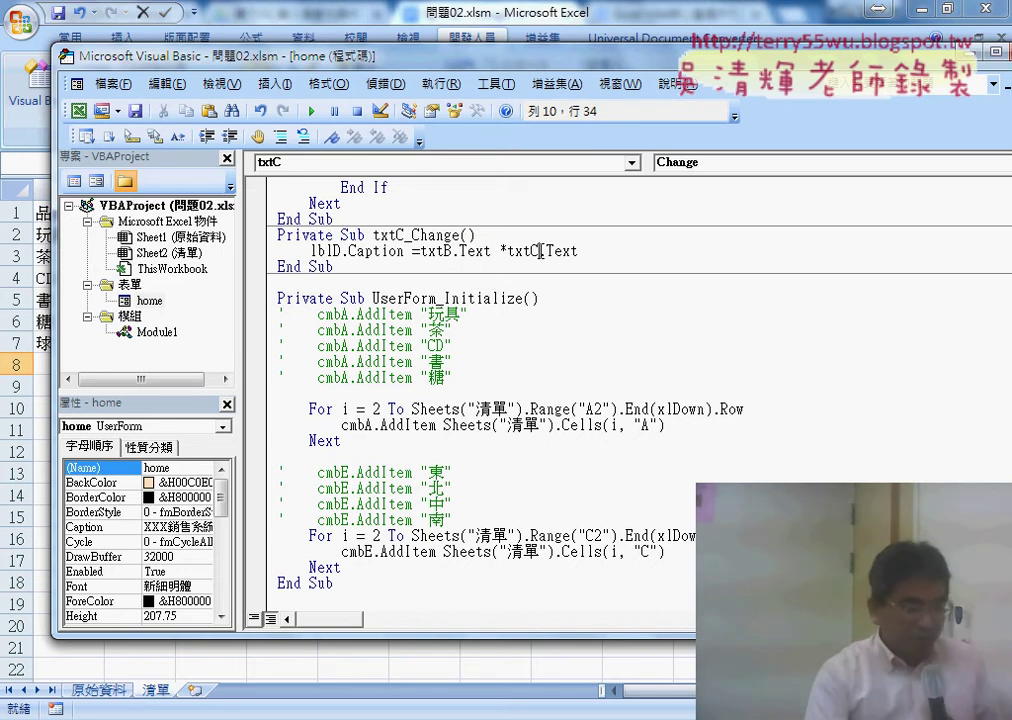
type("C")
left_click(630, 361)
left_click_drag(597, 251, 427, 251)
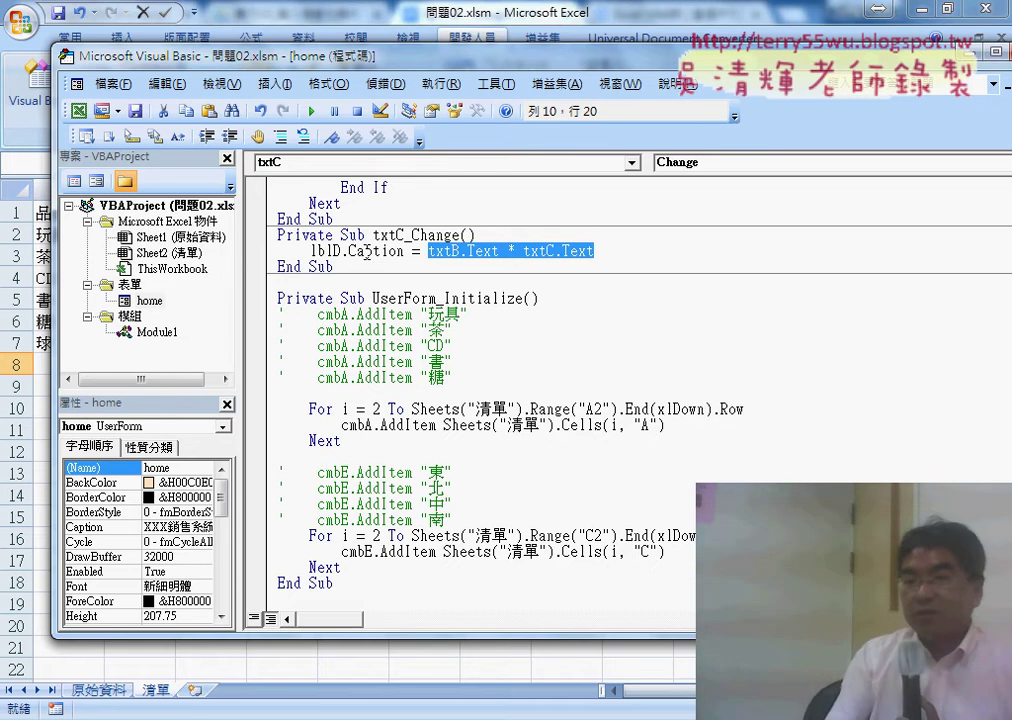
left_click(616, 293)
left_click_drag(603, 250, 436, 251)
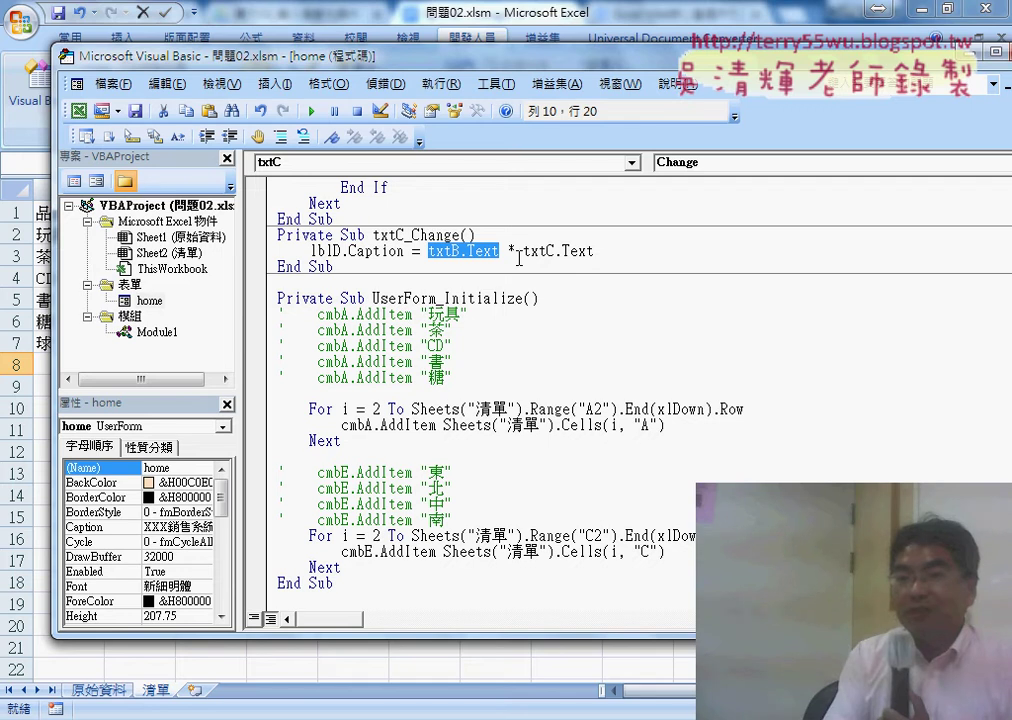
left_click_drag(516, 251, 507, 251)
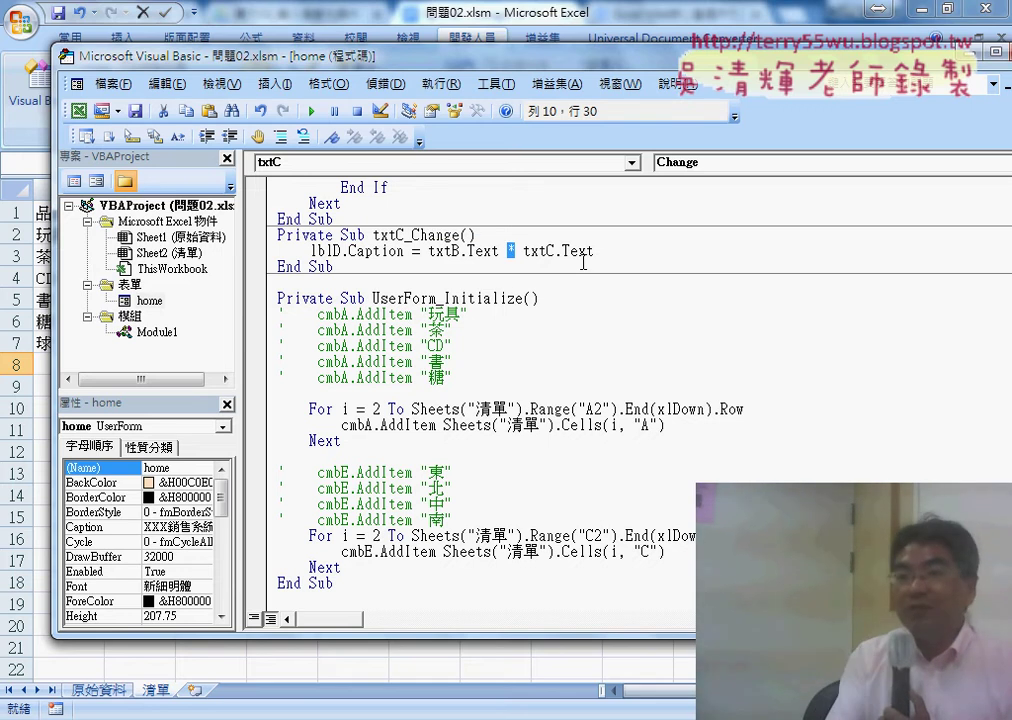
left_click(457, 252)
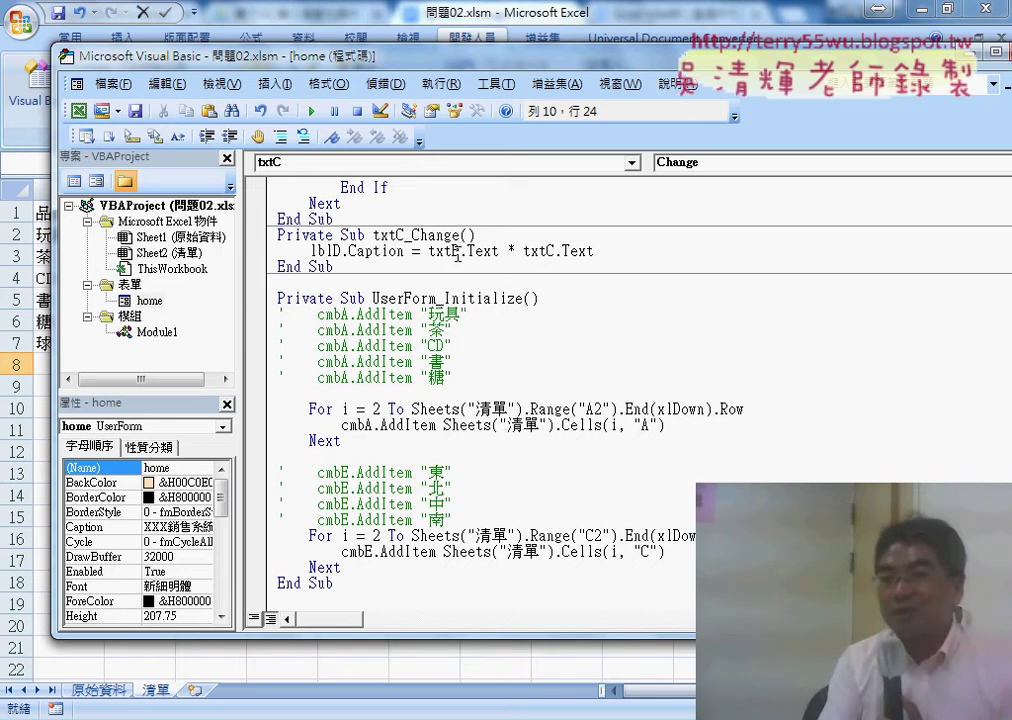
double_click(511, 251)
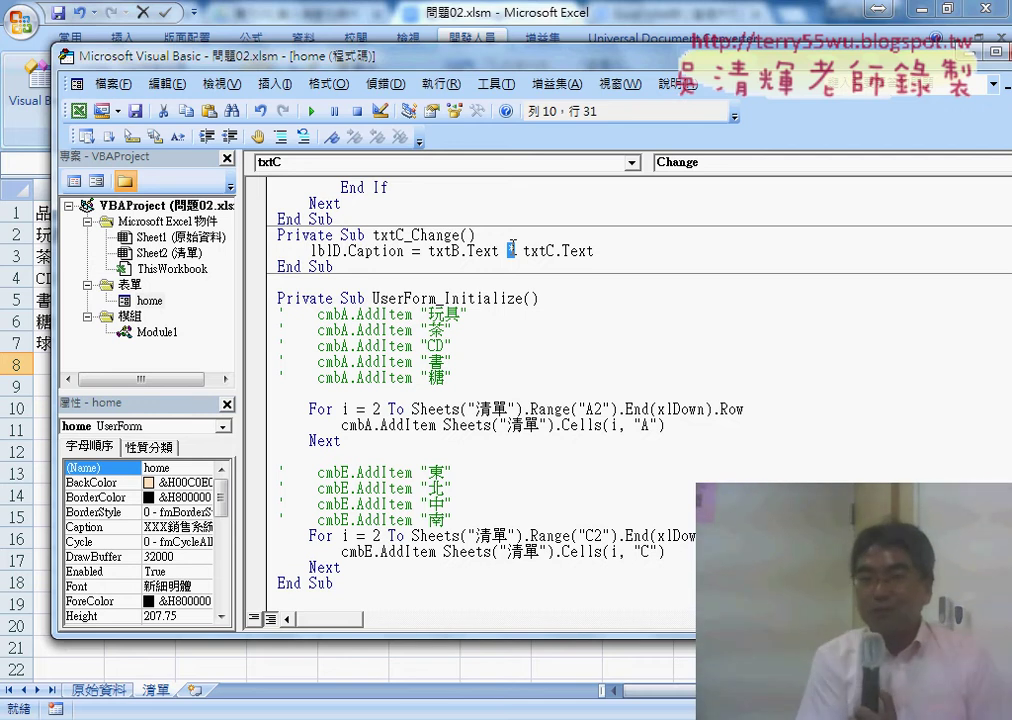
left_click(462, 251)
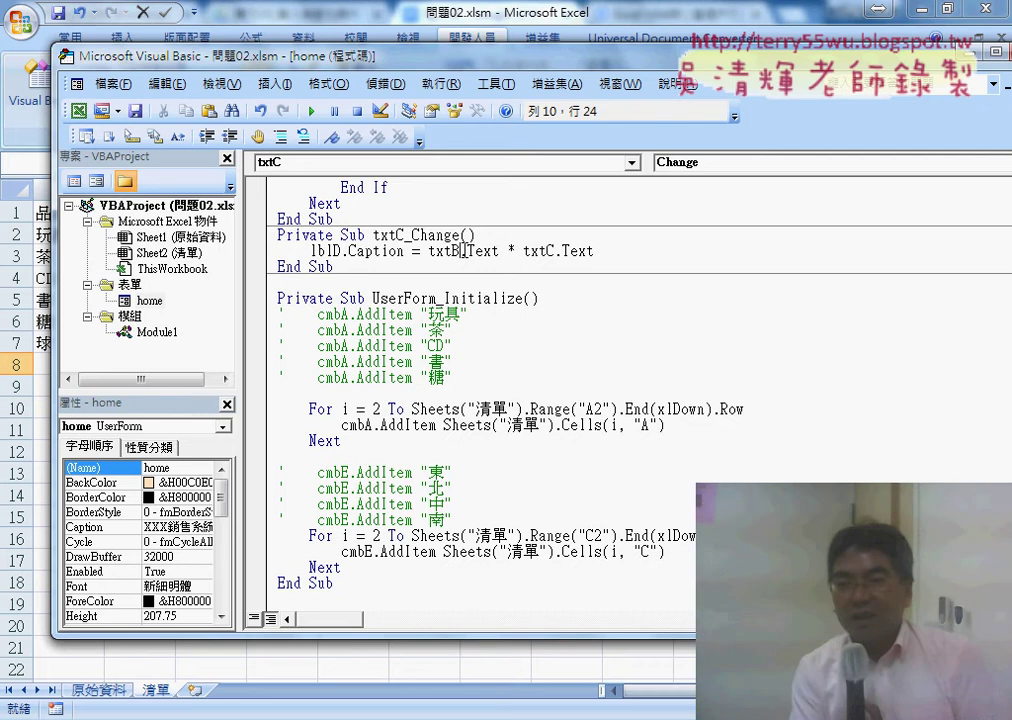
left_click(563, 252)
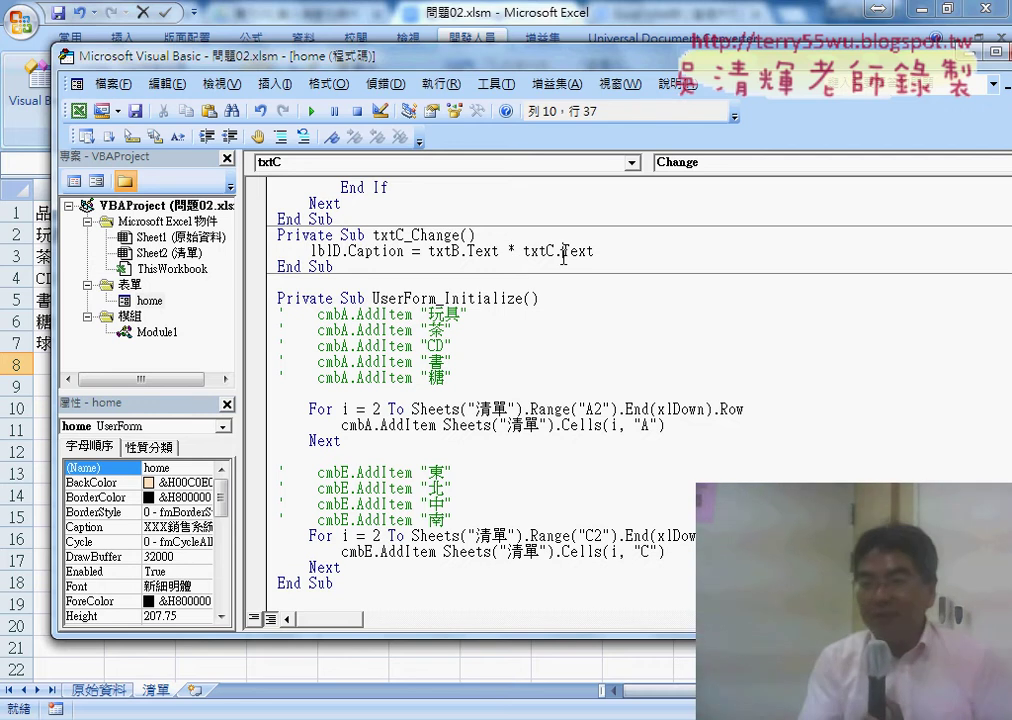
double_click(512, 251)
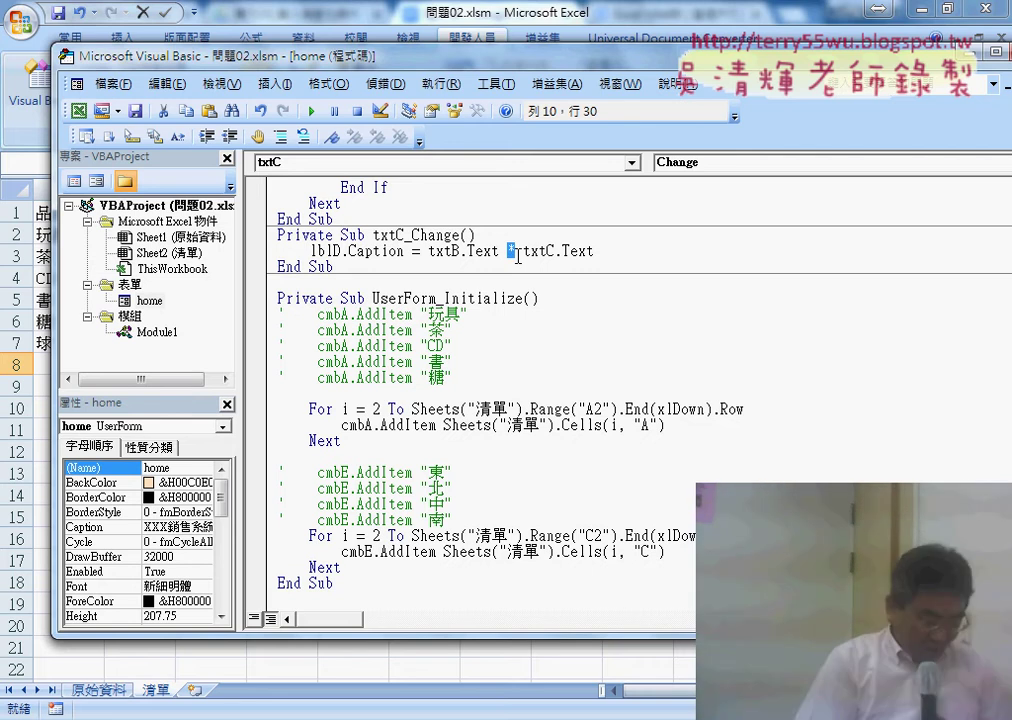
type("&")
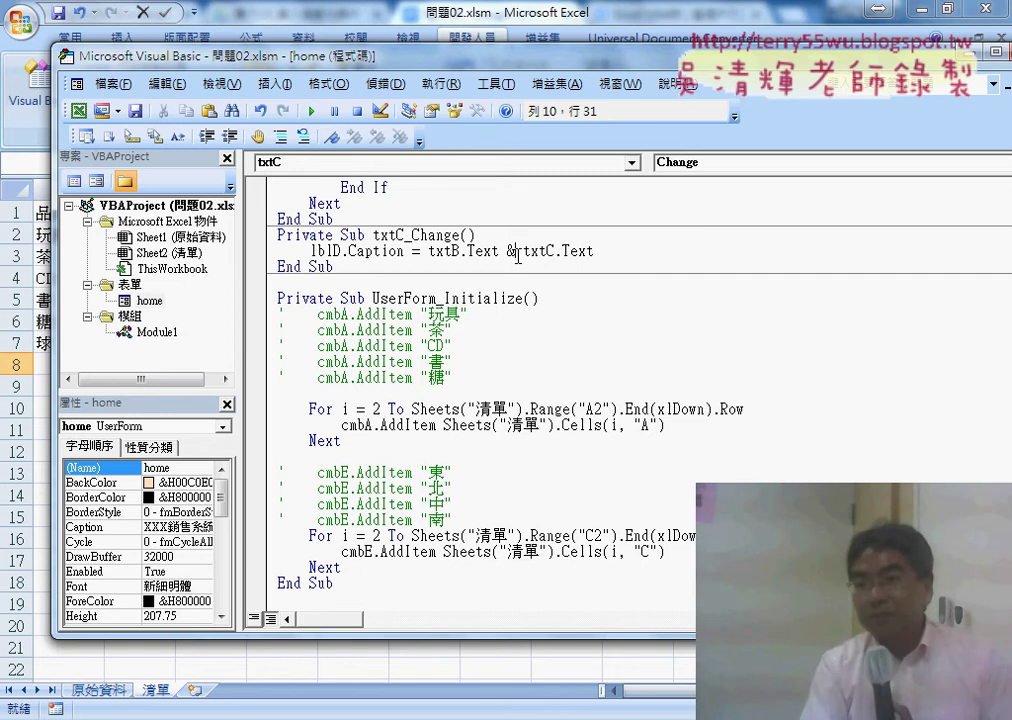
key("shift+Left")
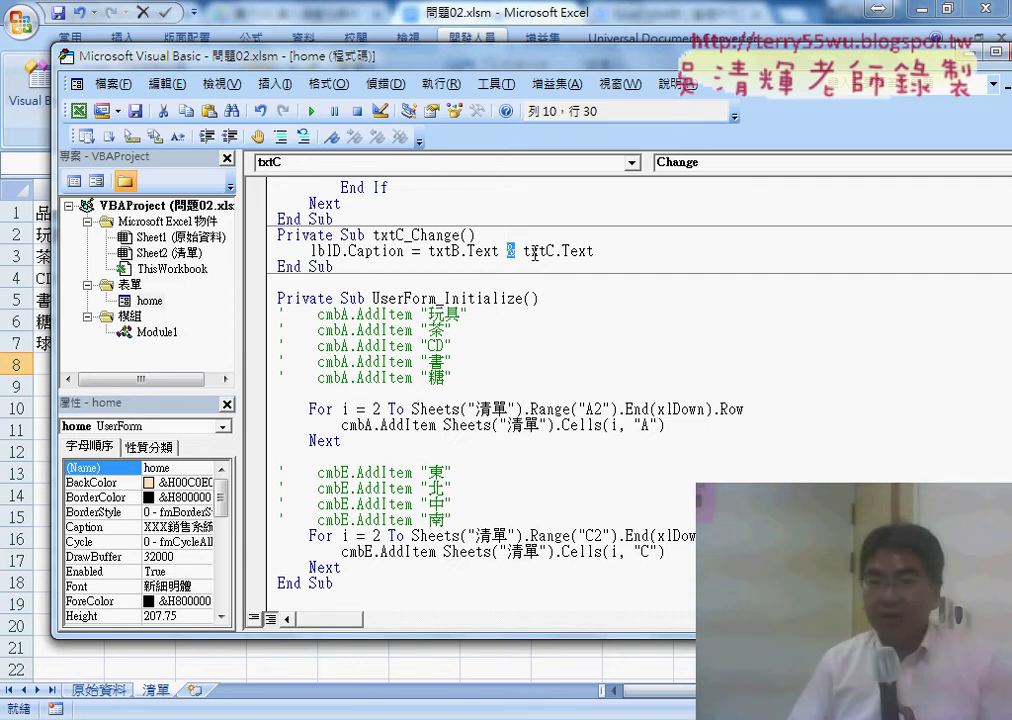
type("*")
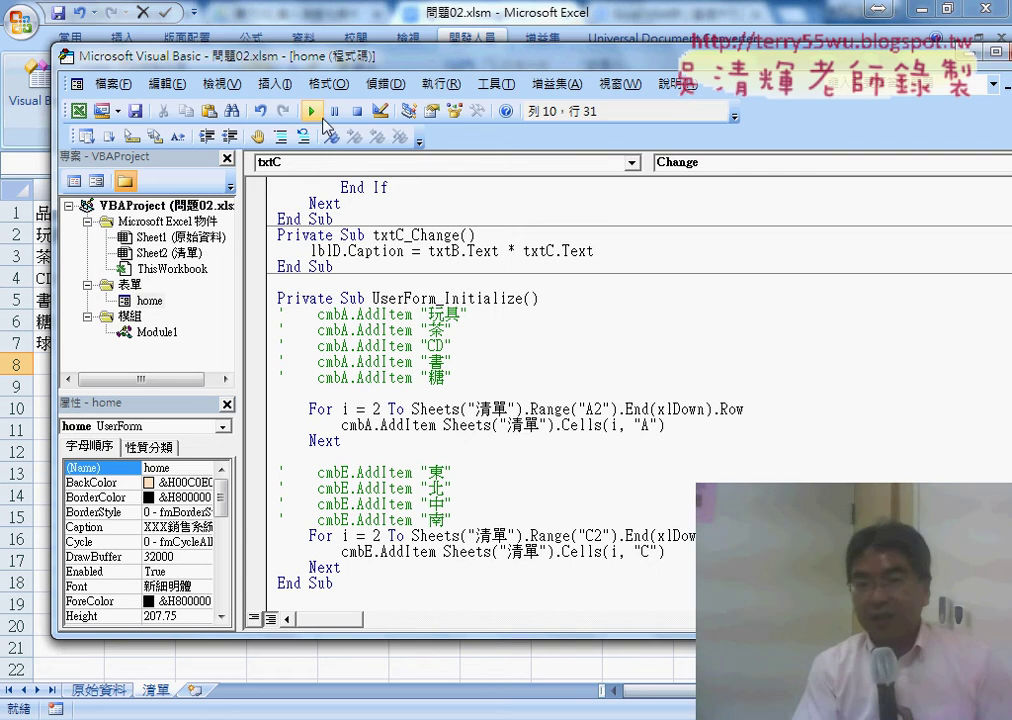
key("F5")
Choose CD, enter quantity 50 then 500, then empty it, raising run-time error 13
left_click(561, 289)
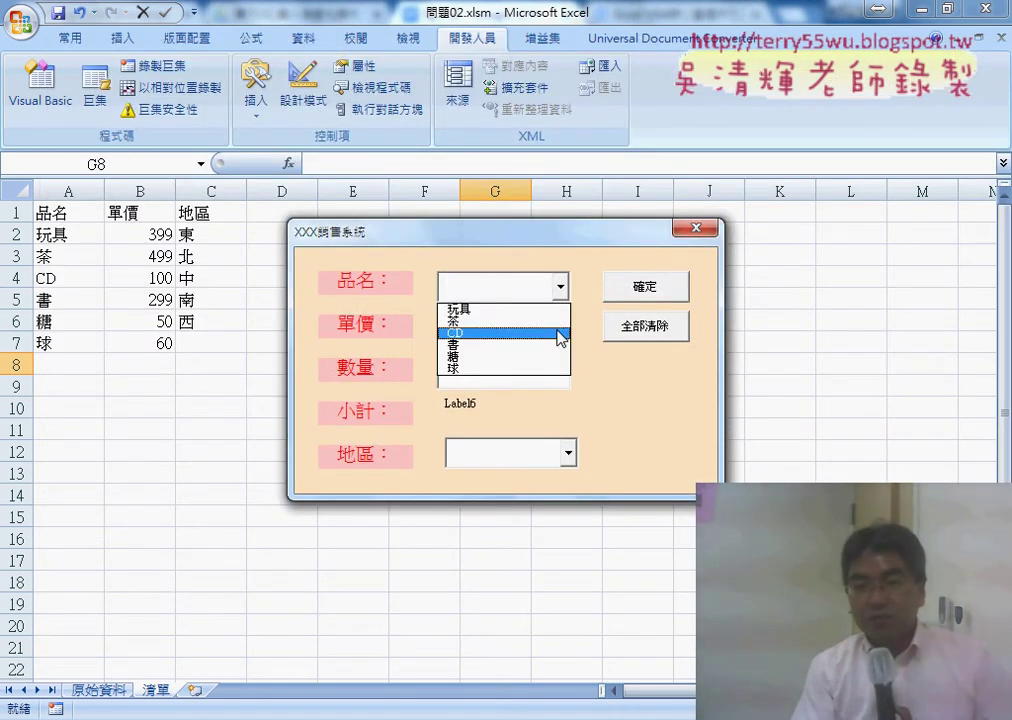
left_click(501, 333)
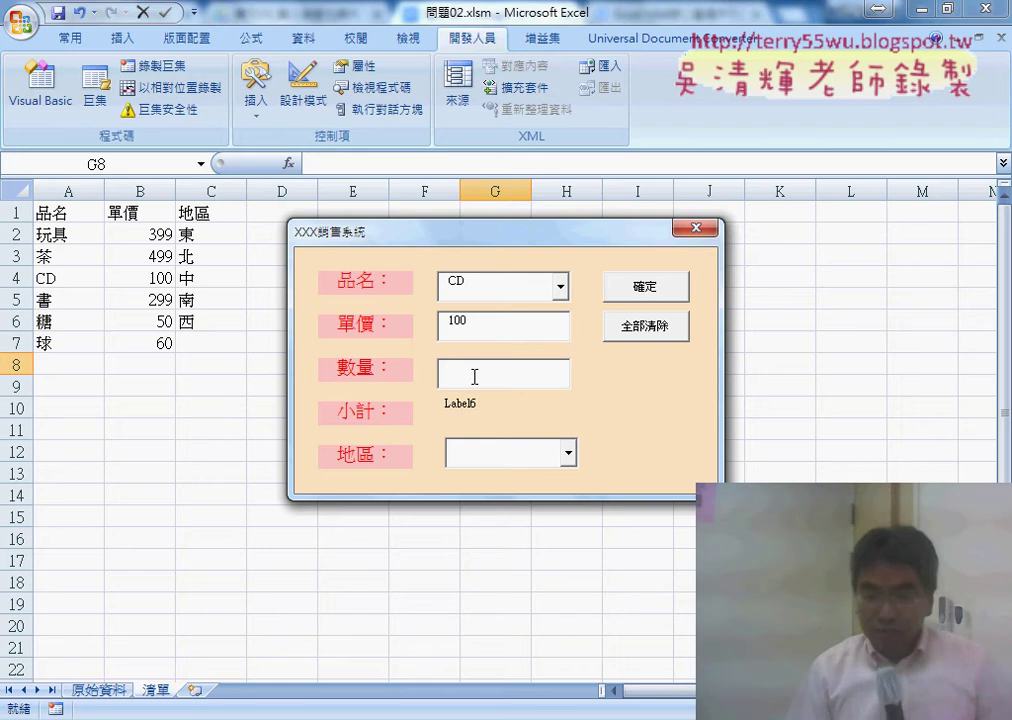
type("5")
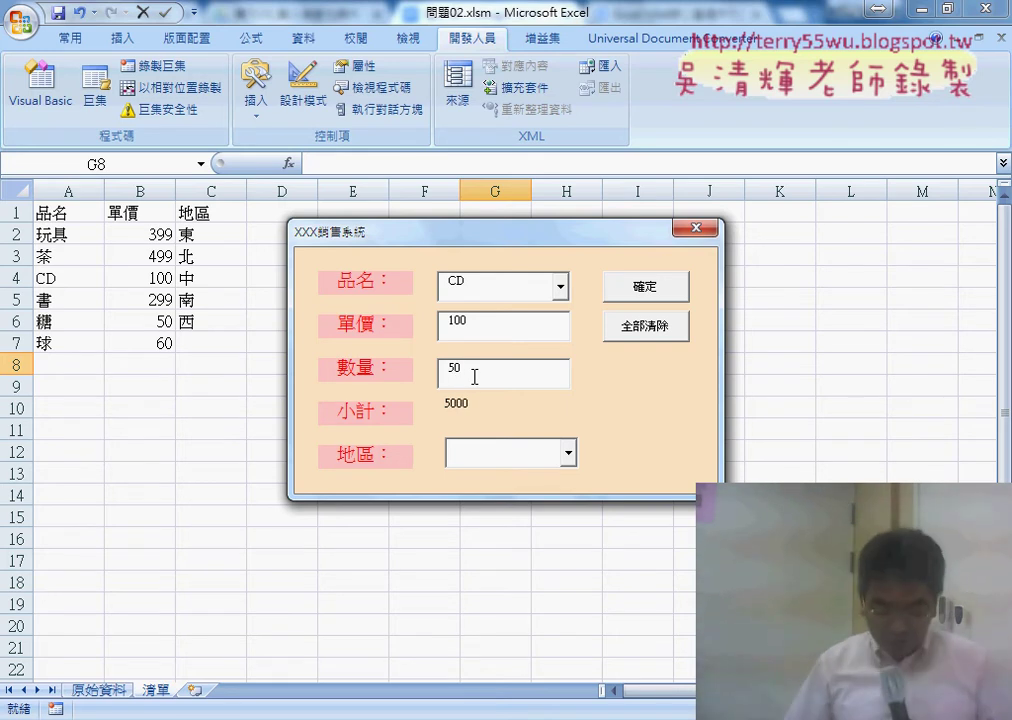
type("0")
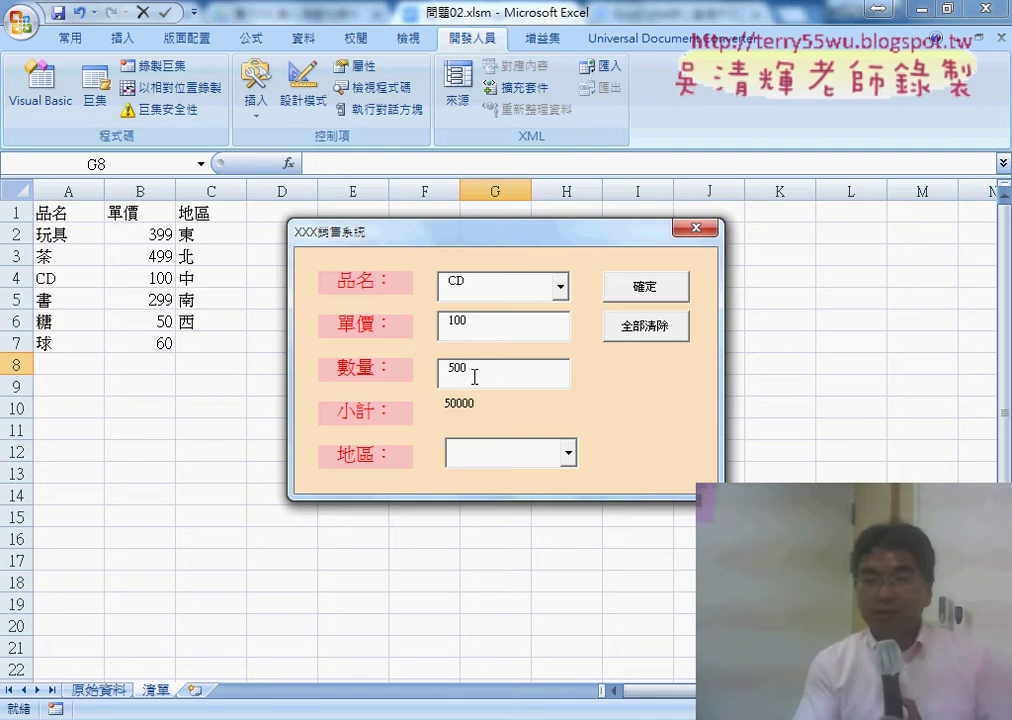
left_click_drag(476, 378, 432, 381)
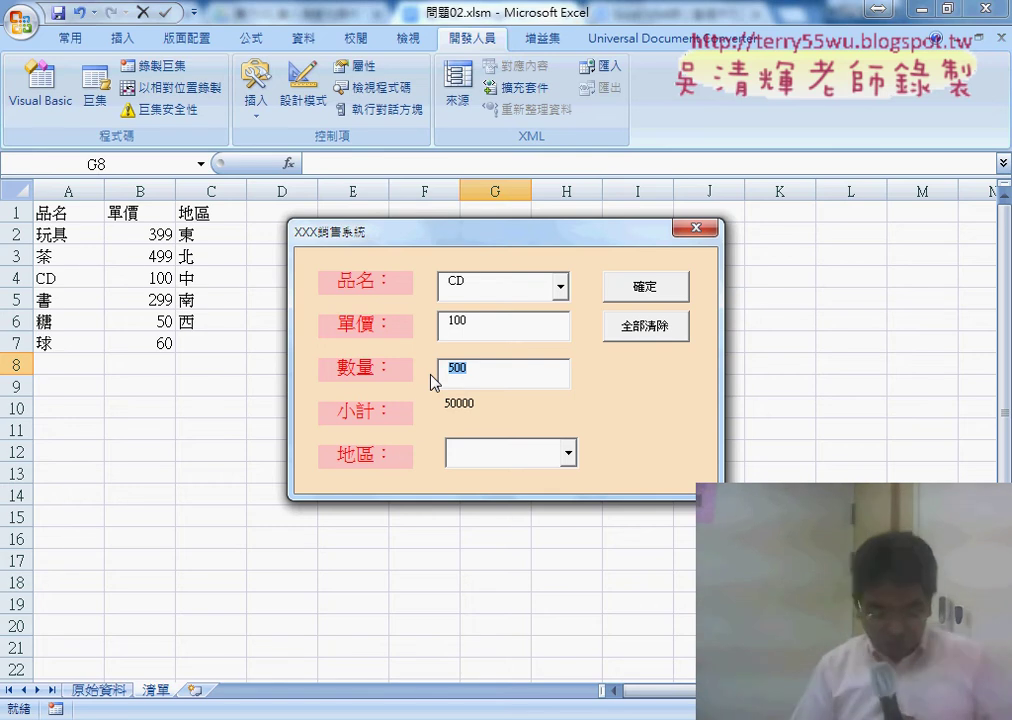
key("BackSpace")
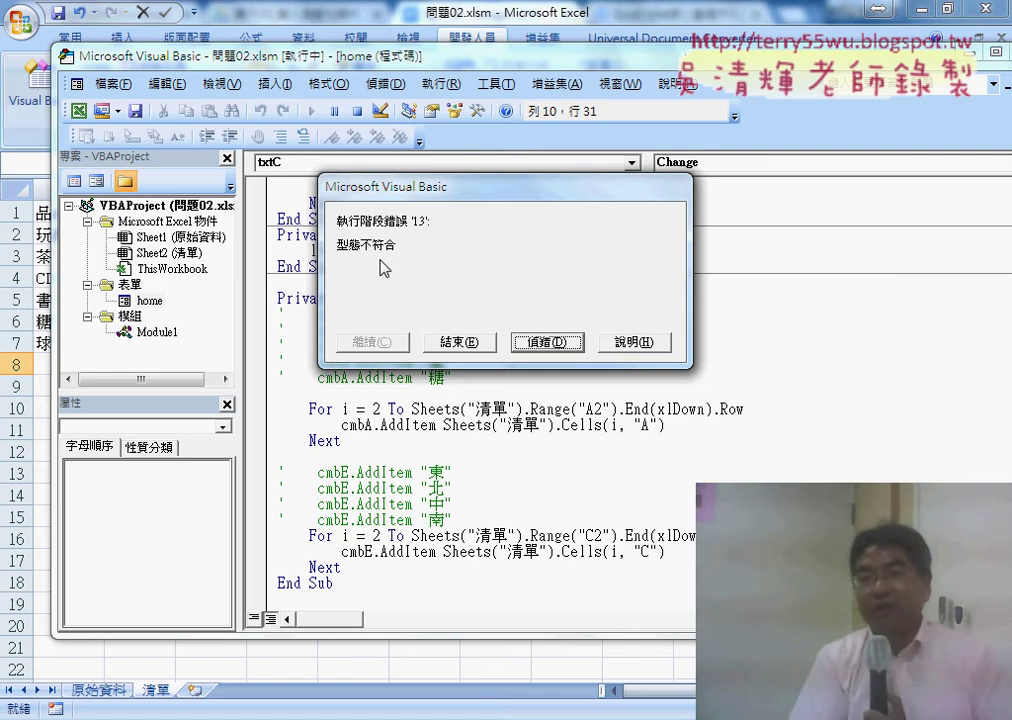
Debug to the failing subtotal line and start an indented 'if' line above it
left_click(522, 342)
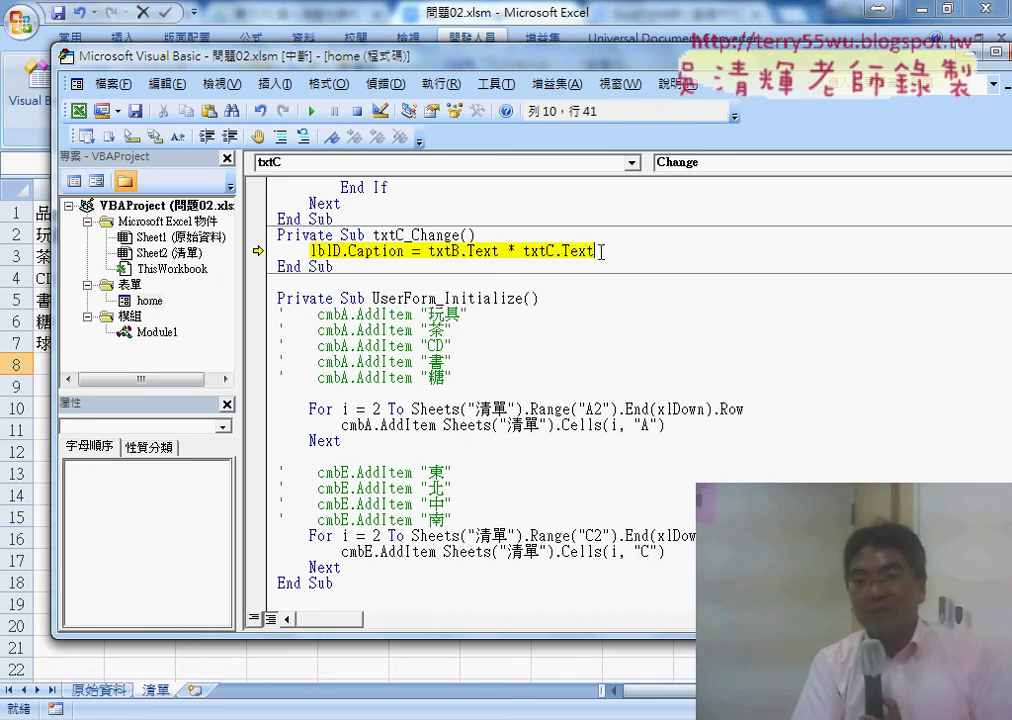
left_click_drag(601, 251, 432, 251)
left_click(499, 235)
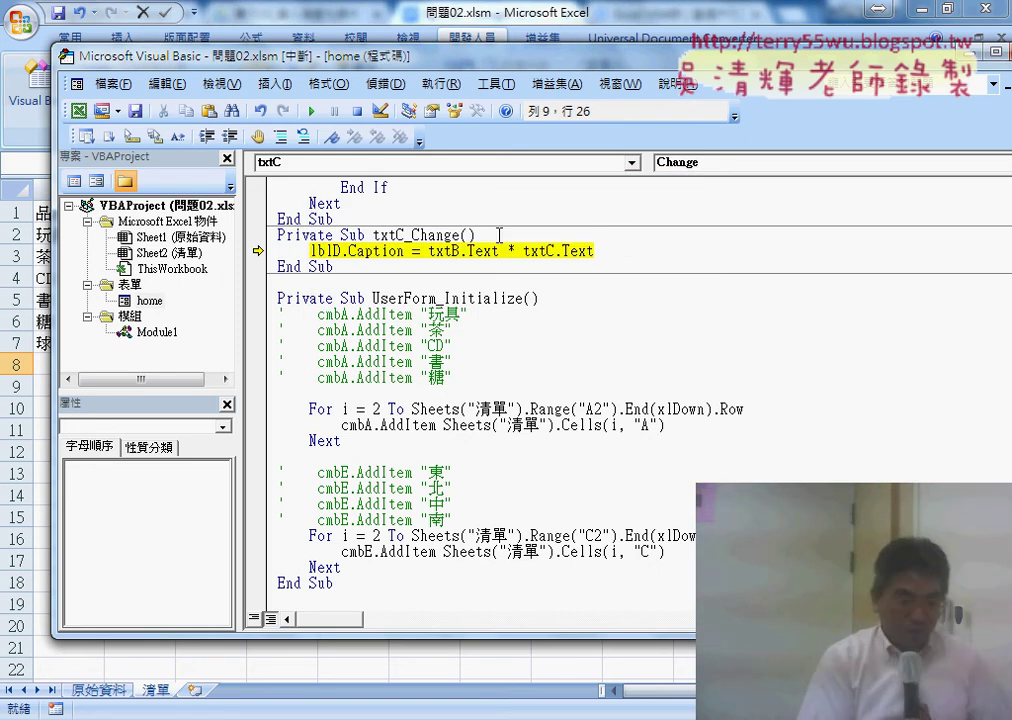
key("Return")
key("Tab")
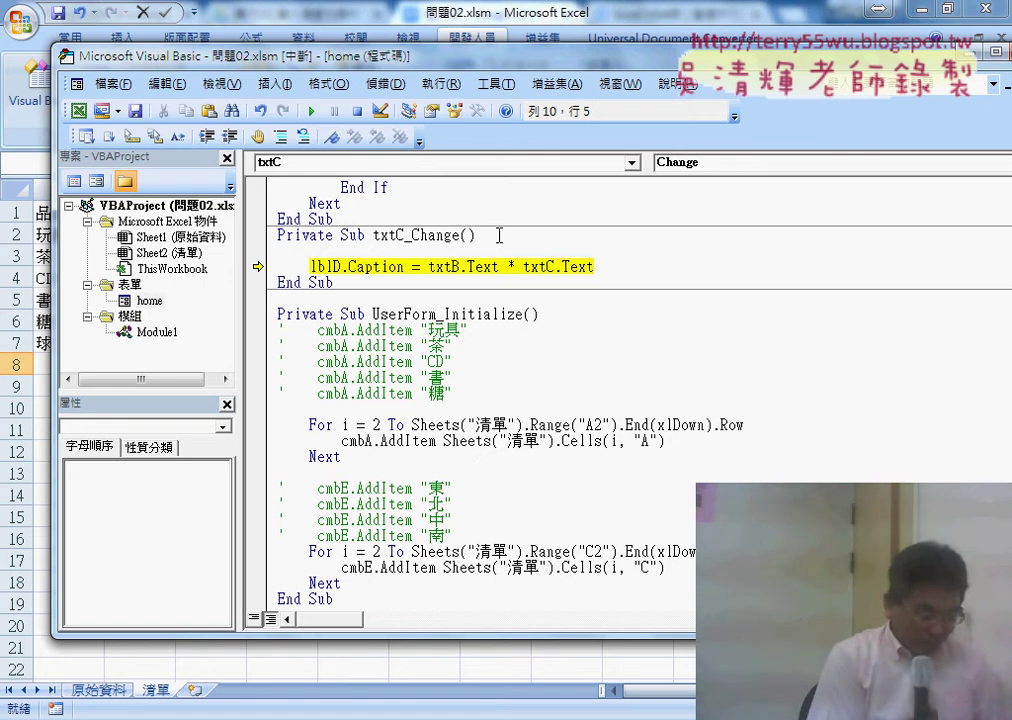
type("if")
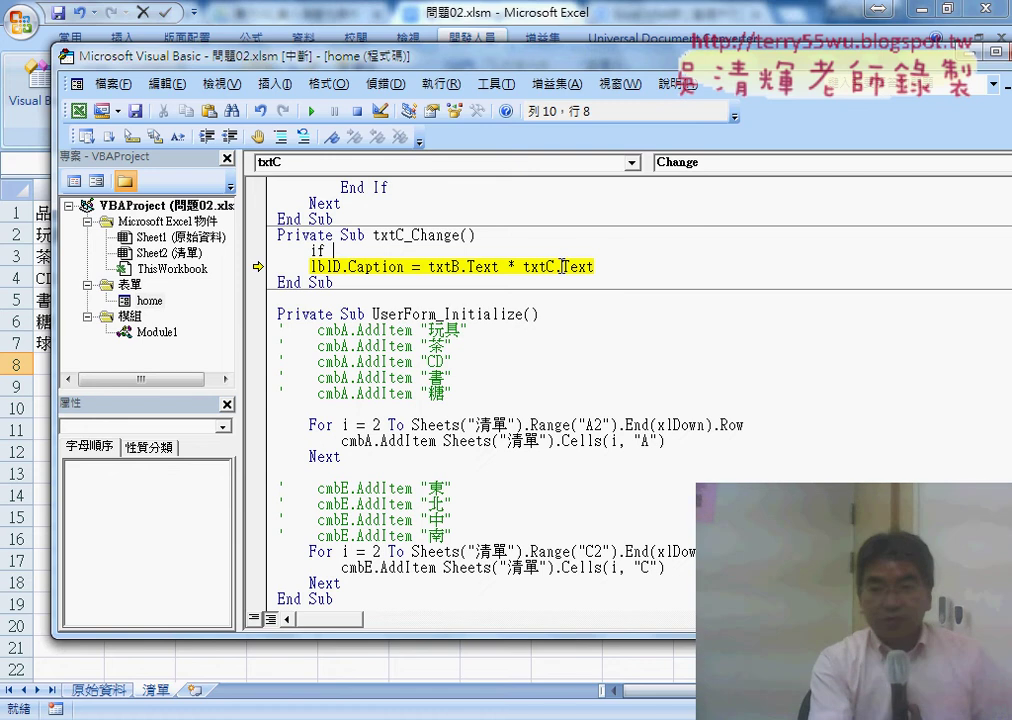
Dismiss the compile error and complete the condition If txtC.Text <> "" Then
left_click(523, 269)
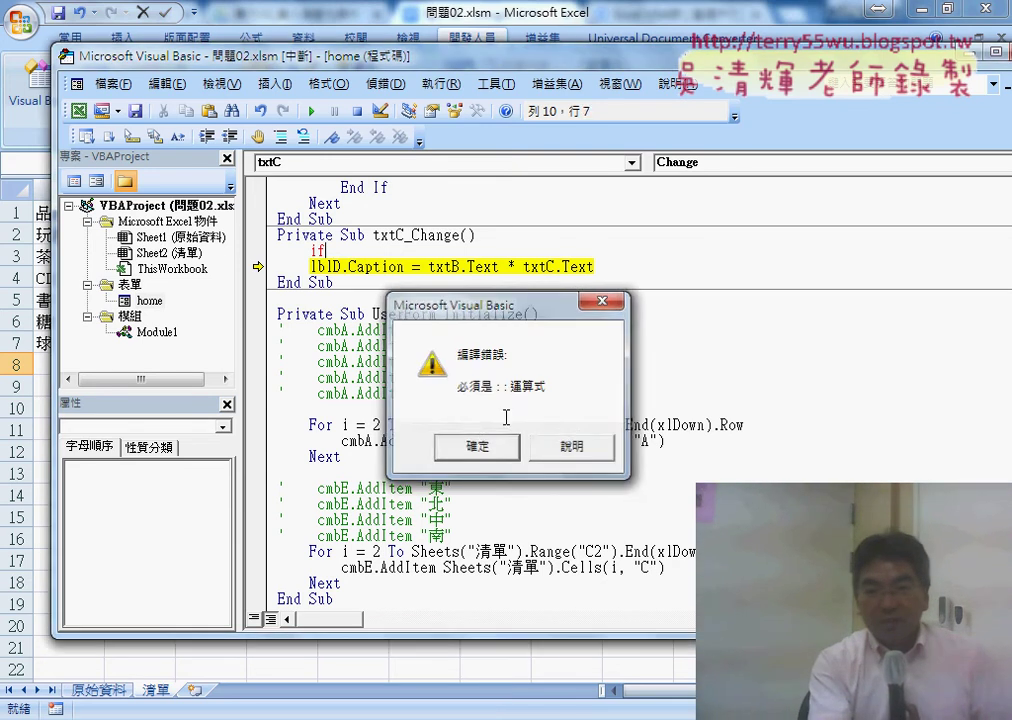
key("Return")
left_click(601, 266)
left_click_drag(601, 266, 540, 266)
left_click_drag(521, 266, 404, 253)
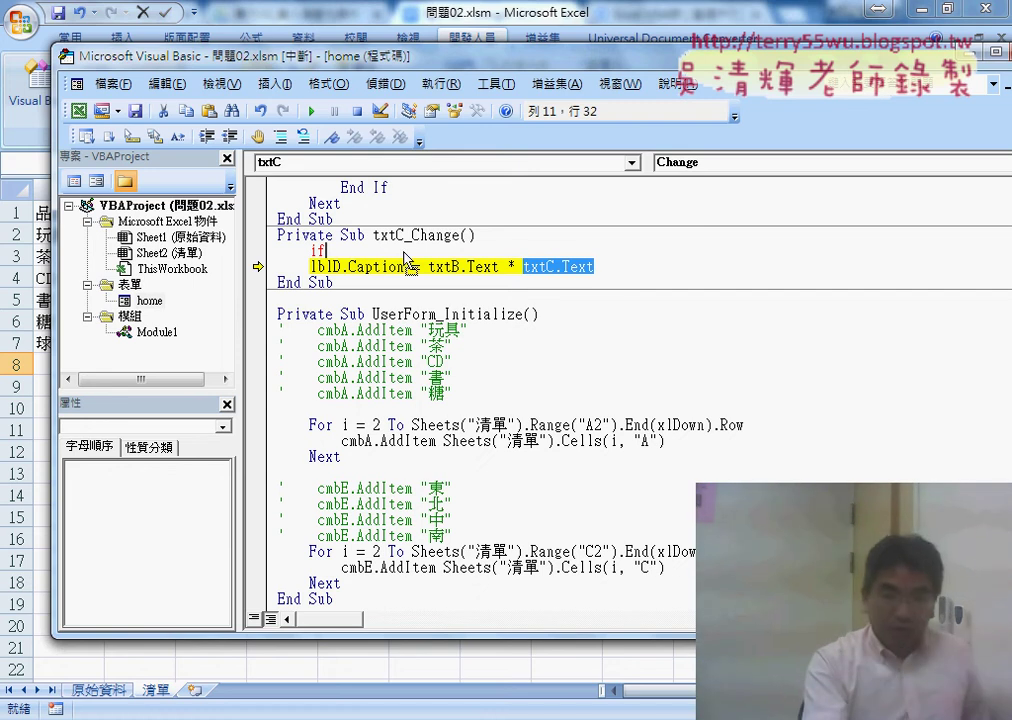
left_click_drag(406, 258, 366, 252)
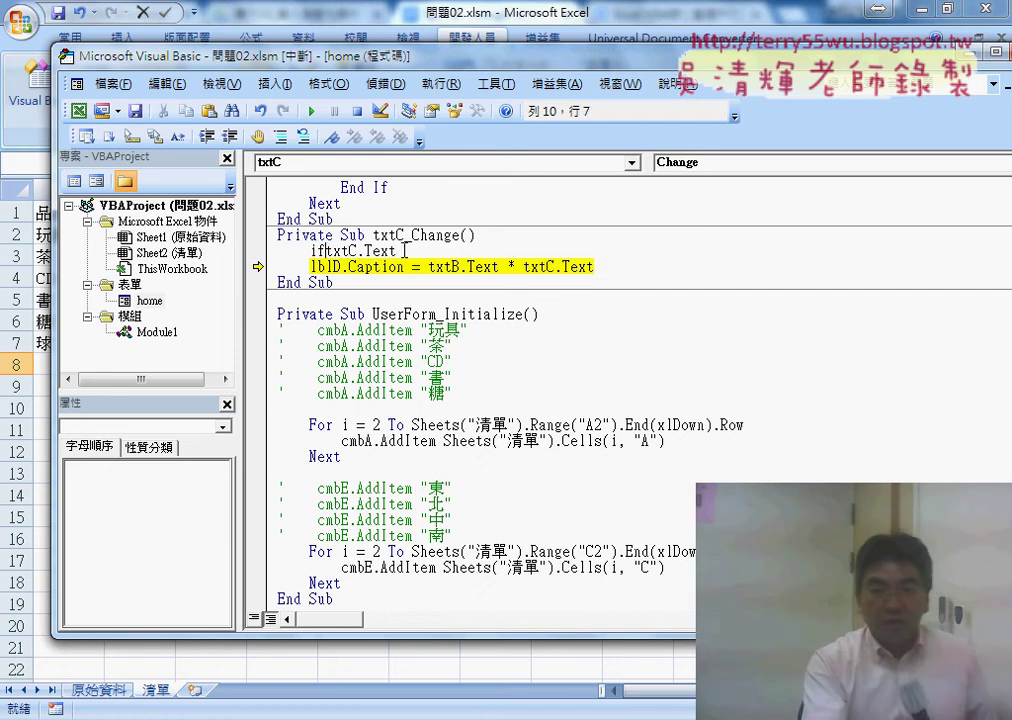
left_click(404, 251)
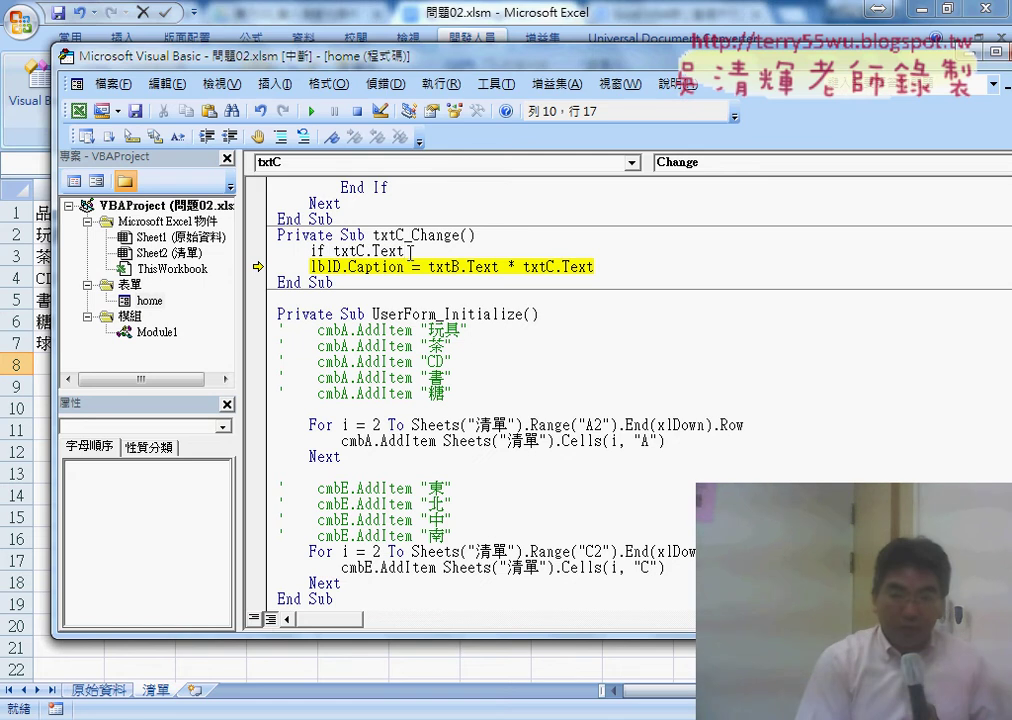
type("<>")
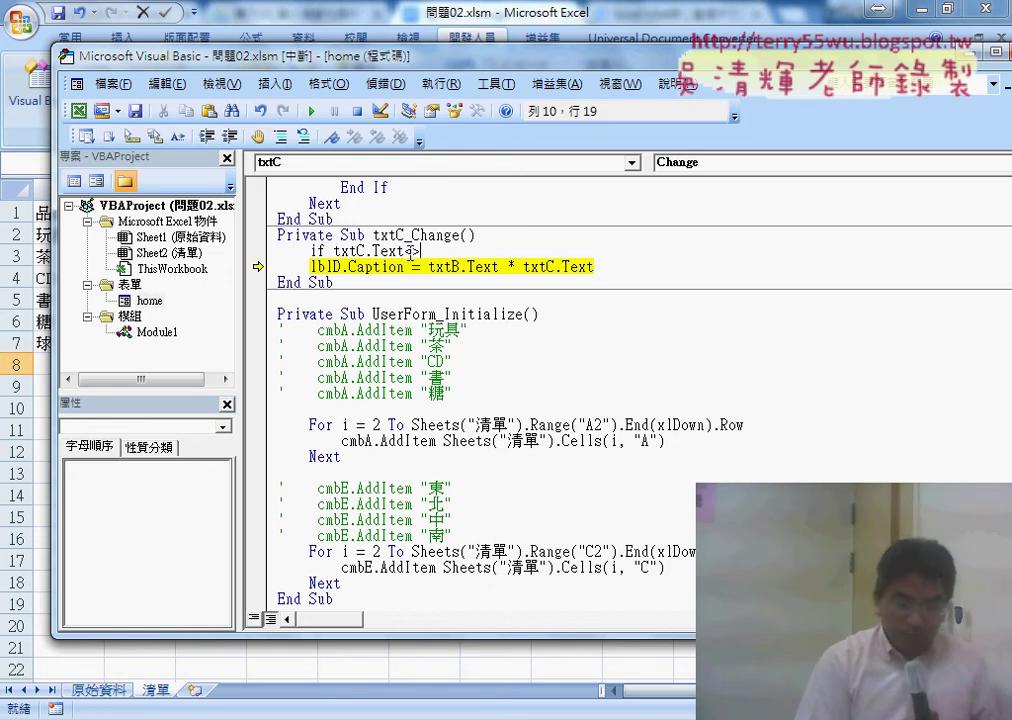
type("\"\"")
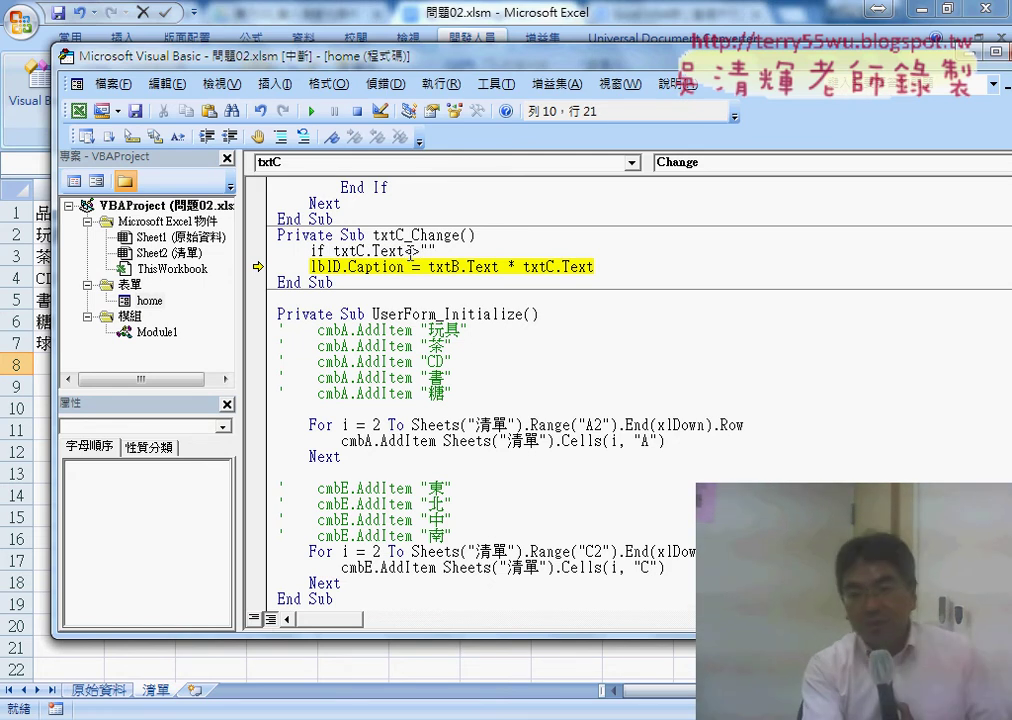
left_click_drag(404, 251, 449, 253)
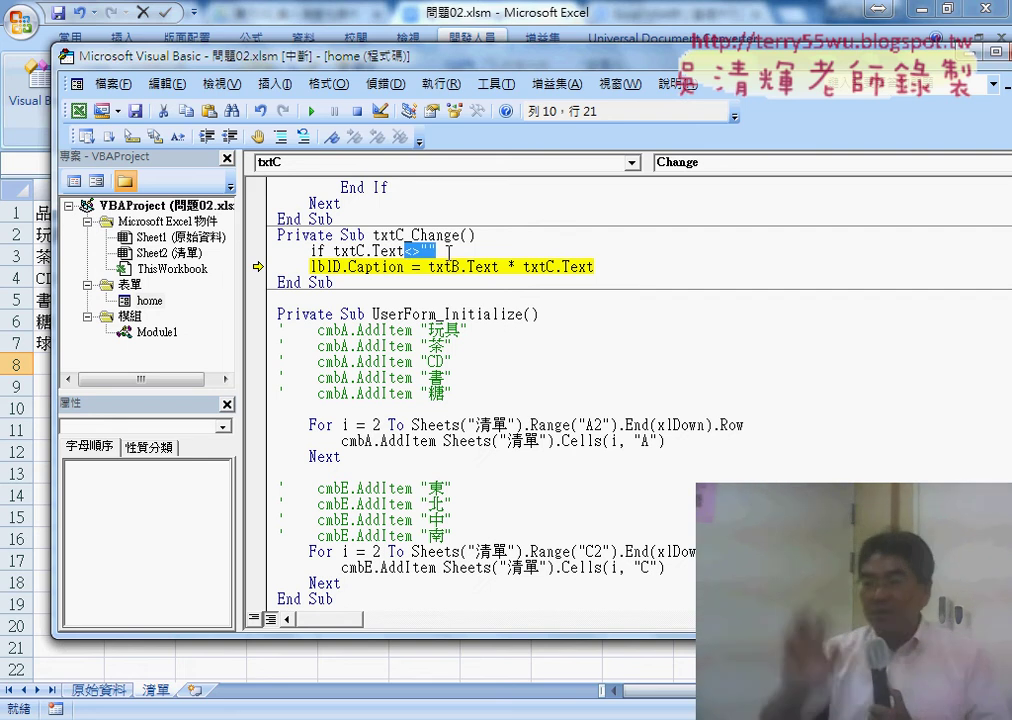
left_click(463, 251)
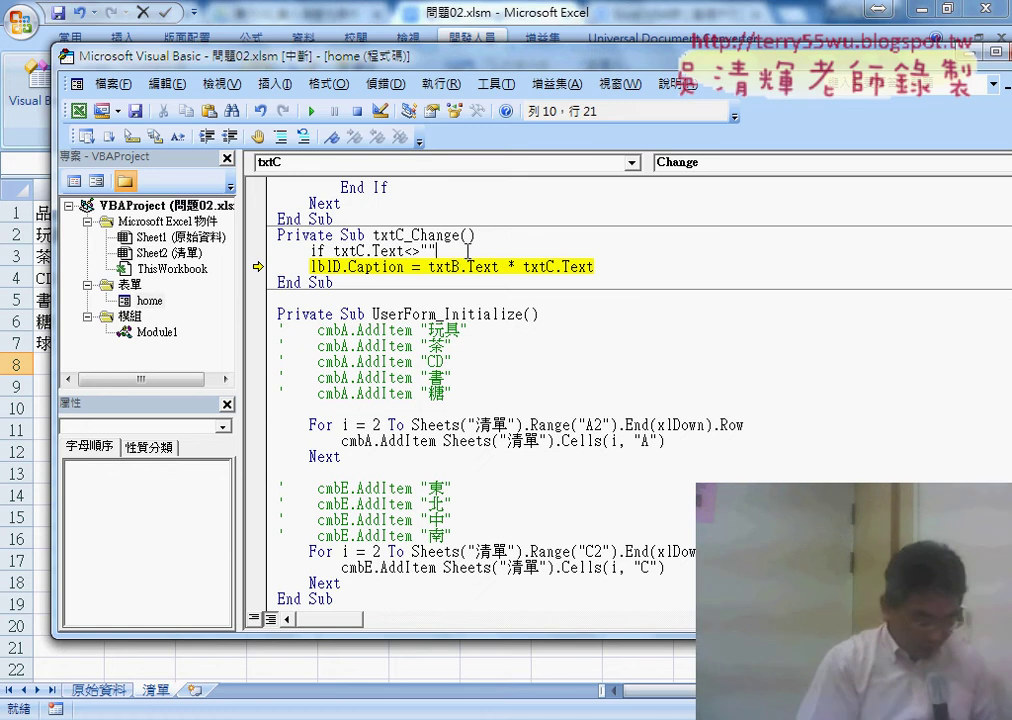
type(" then")
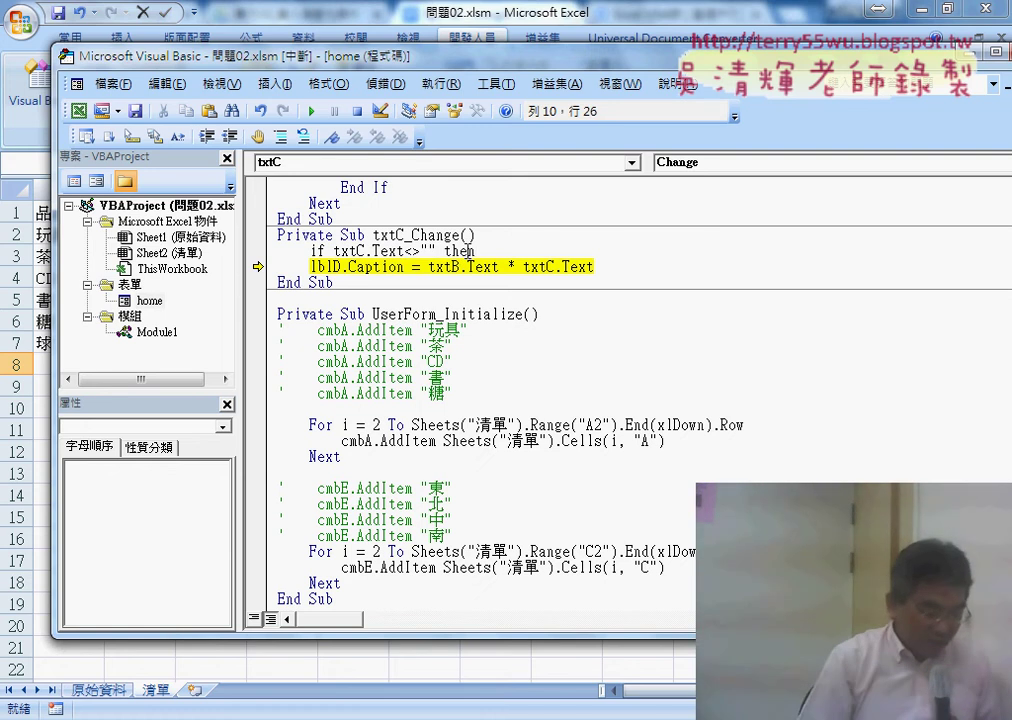
key("Down")
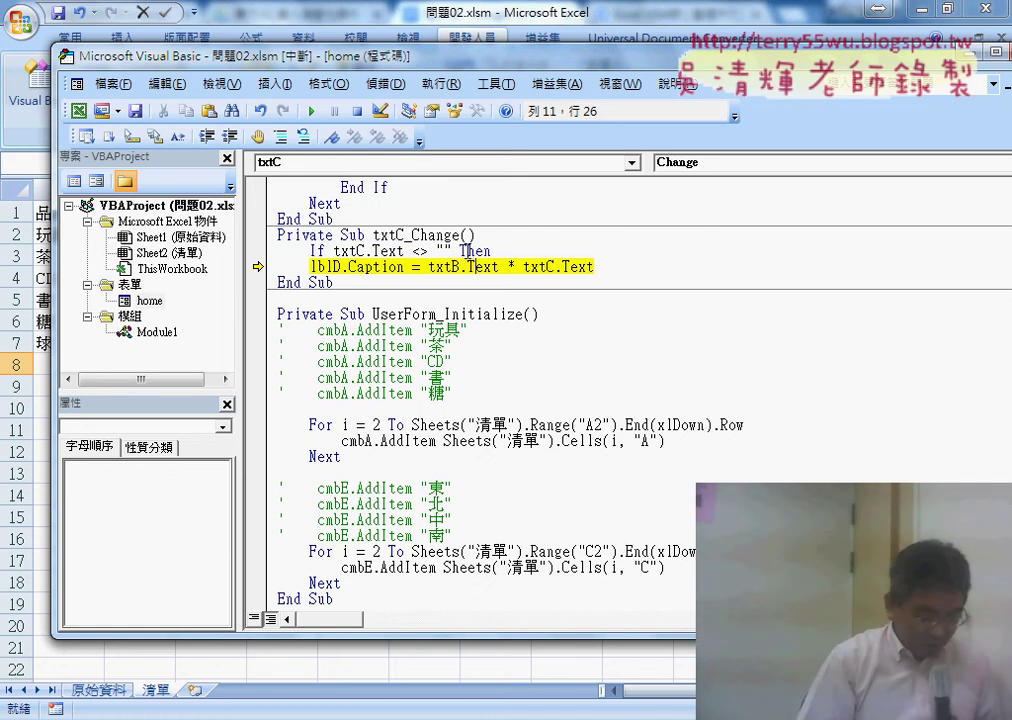
Indent the lblD line inside the If, add End If, step with F8, and resume the form
key("Home")
key("Tab")
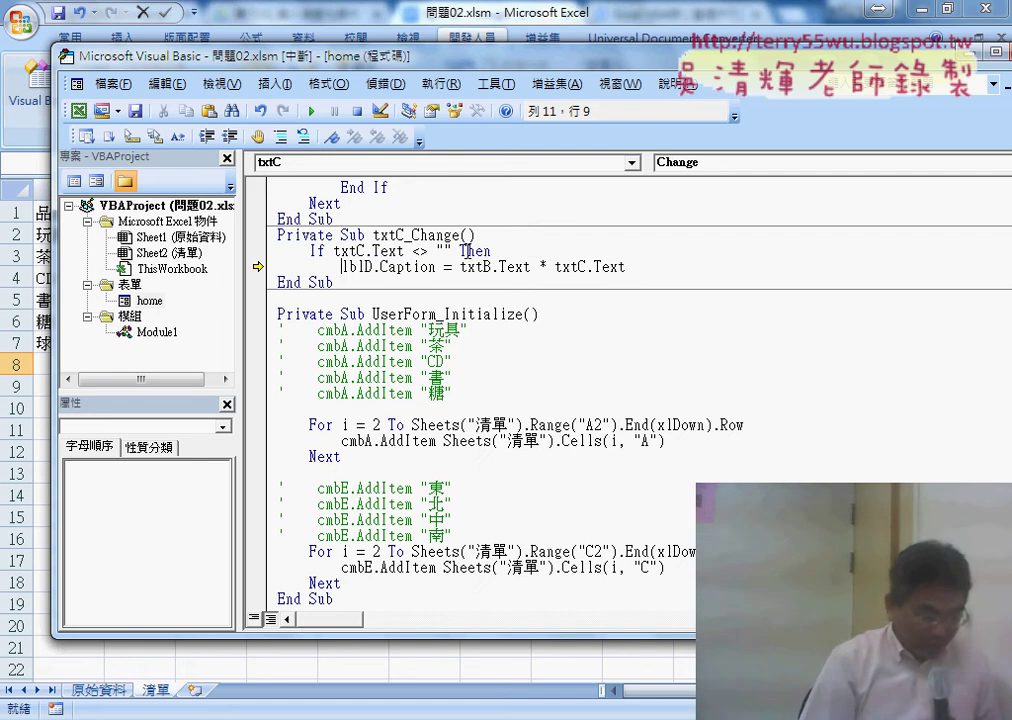
key("End")
key("Return")
key("BackSpace")
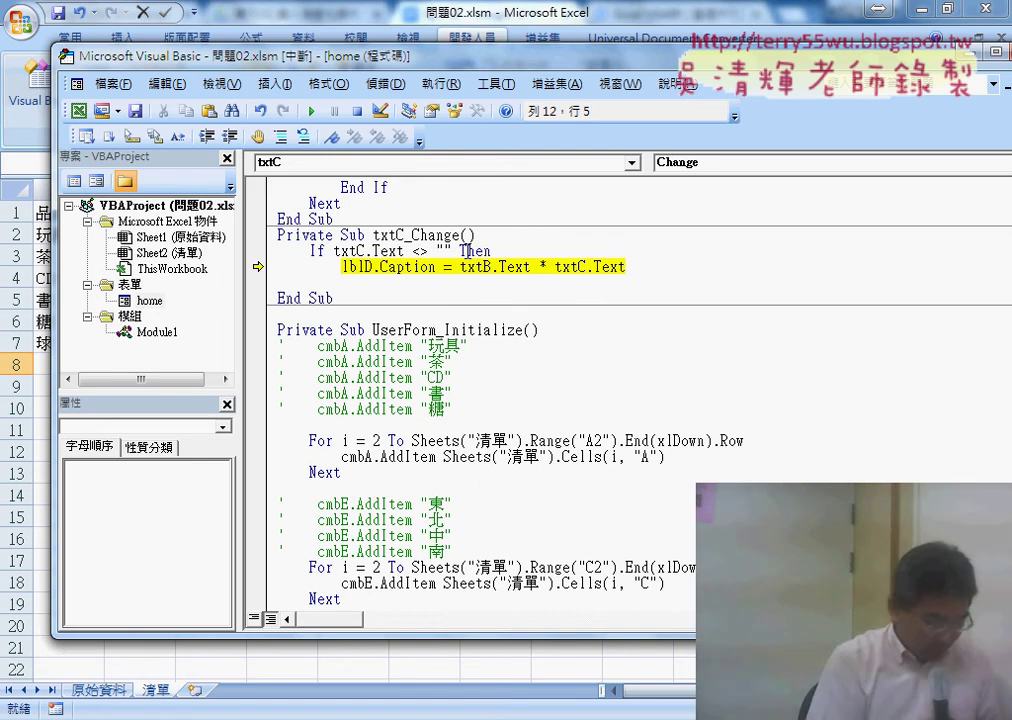
type("end ")
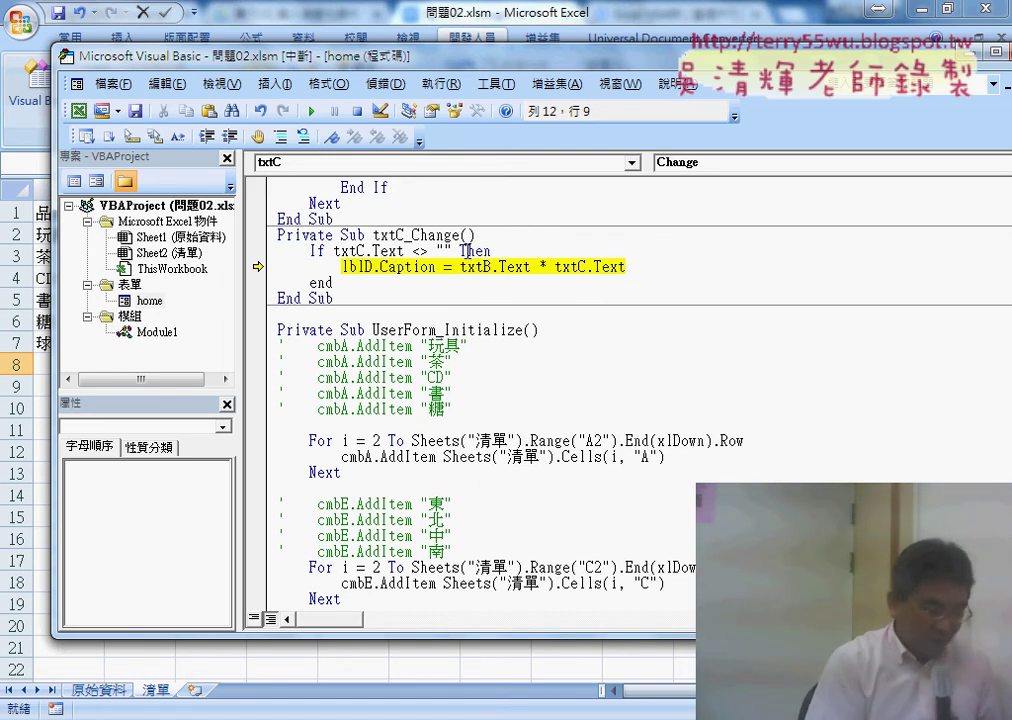
type("if")
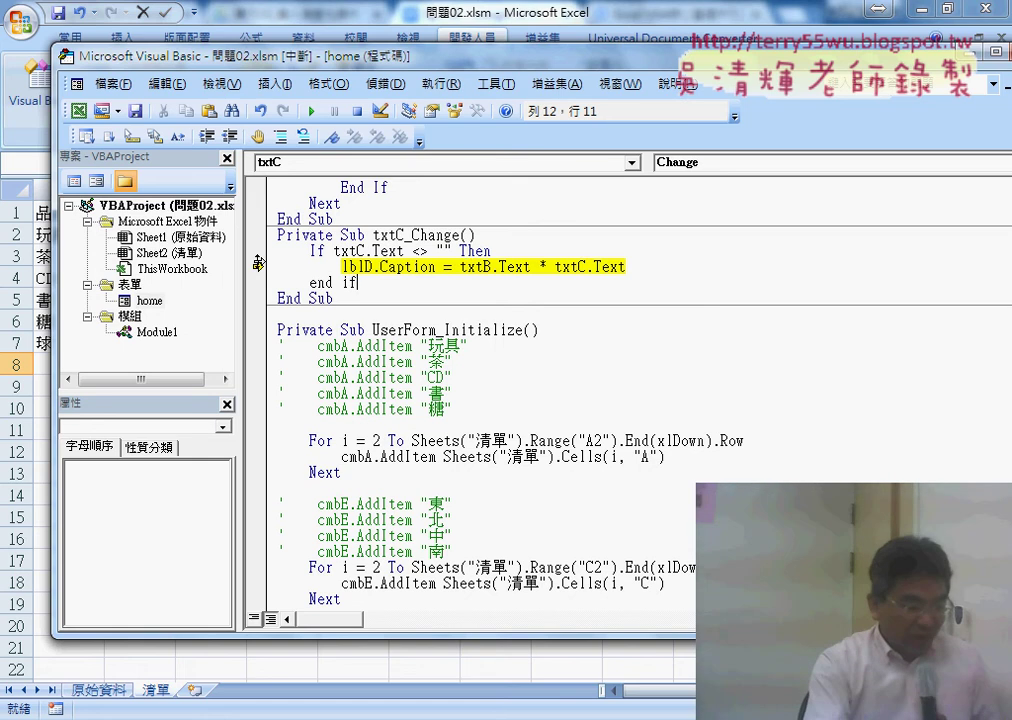
left_click_drag(258, 263, 259, 250)
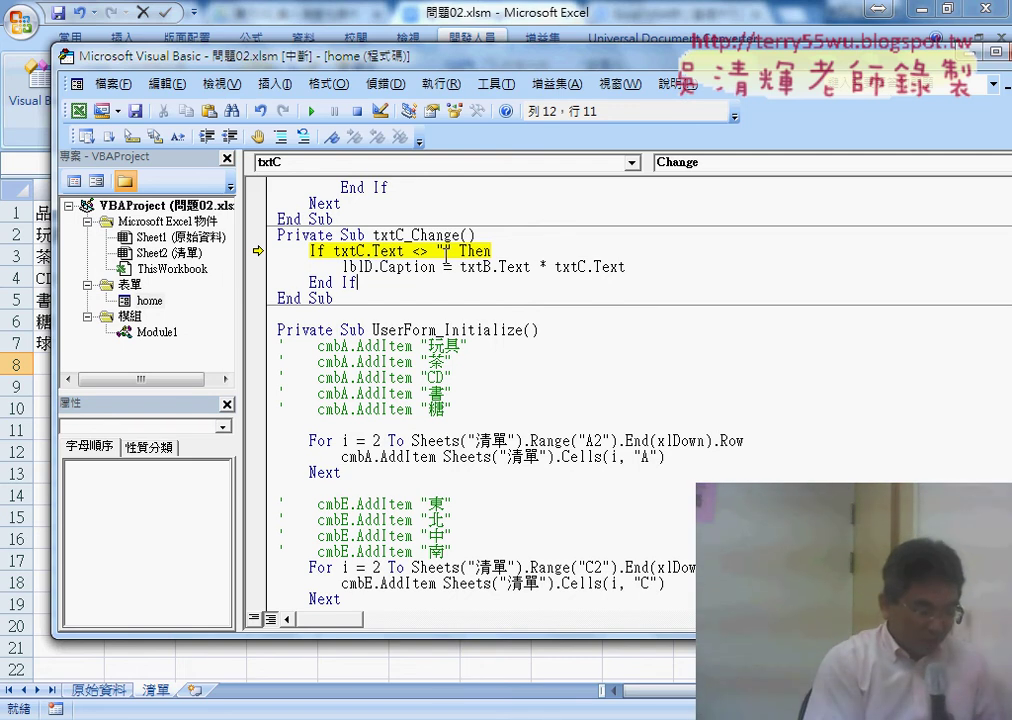
key("F8")
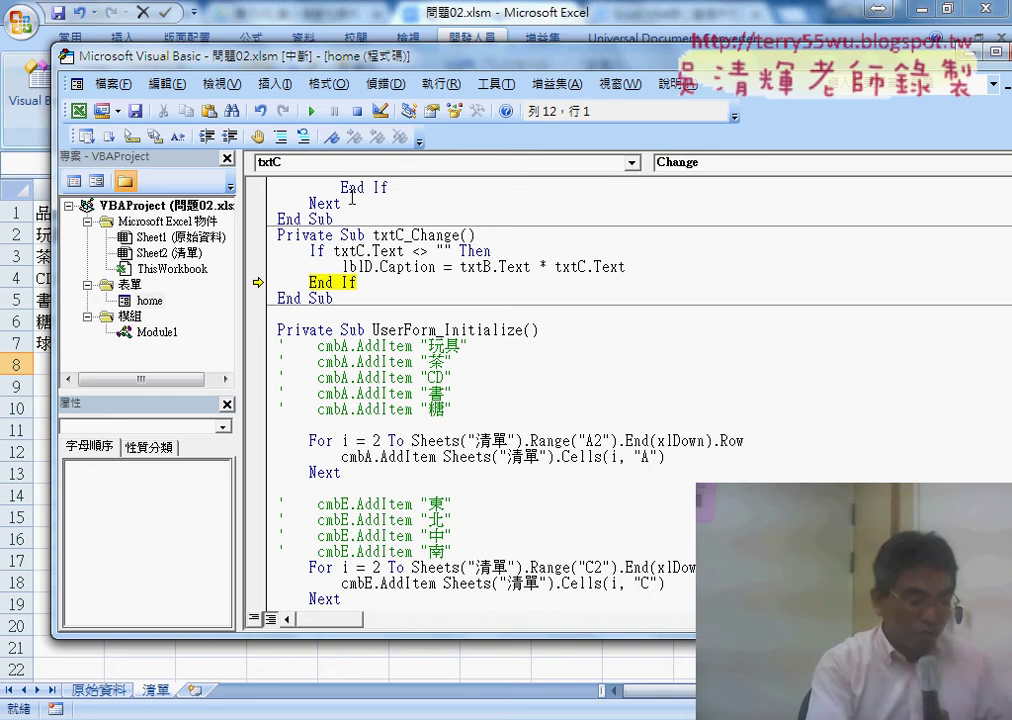
left_click(312, 111)
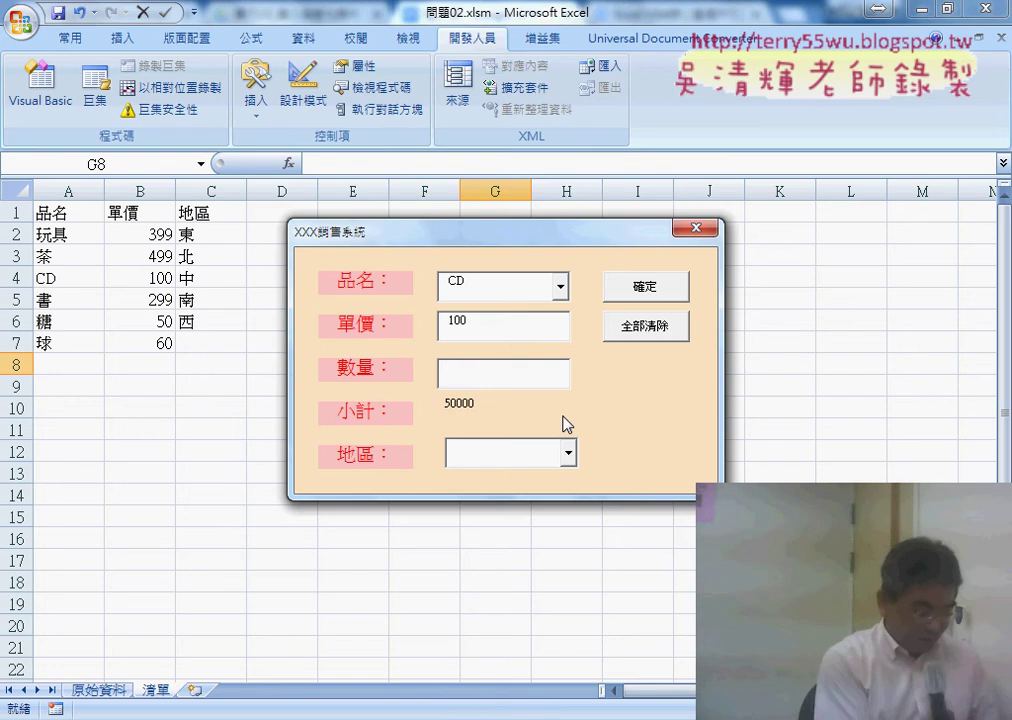
Annotate that the subtotal stays 50000 with an empty quantity, then return to the code
key("ctrl+space")
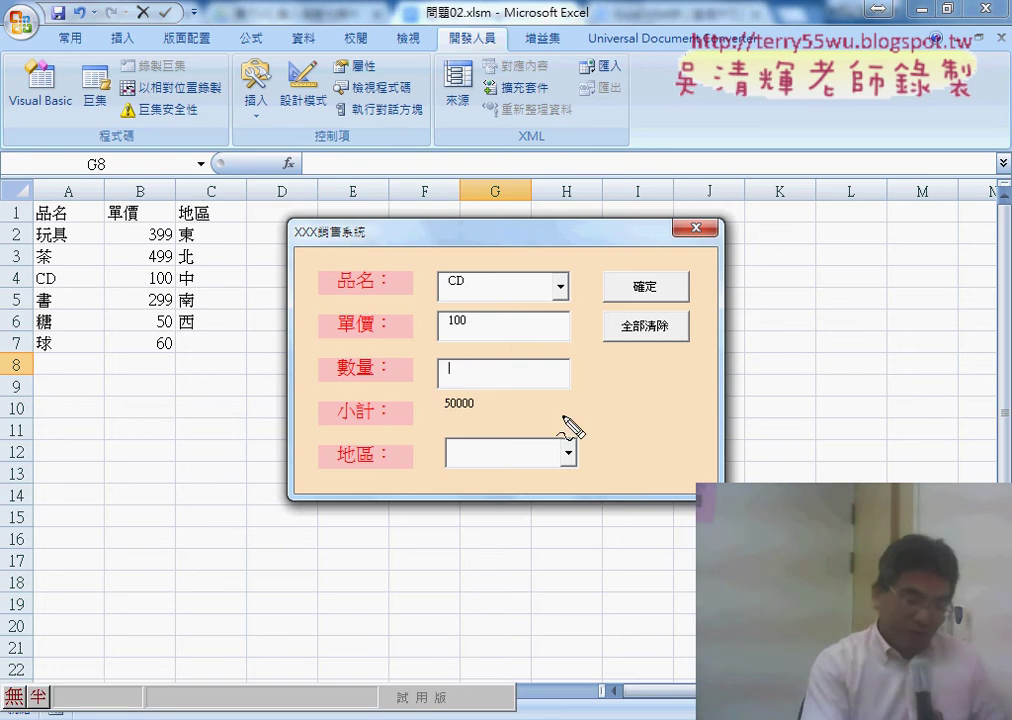
left_click_drag(448, 374, 470, 420)
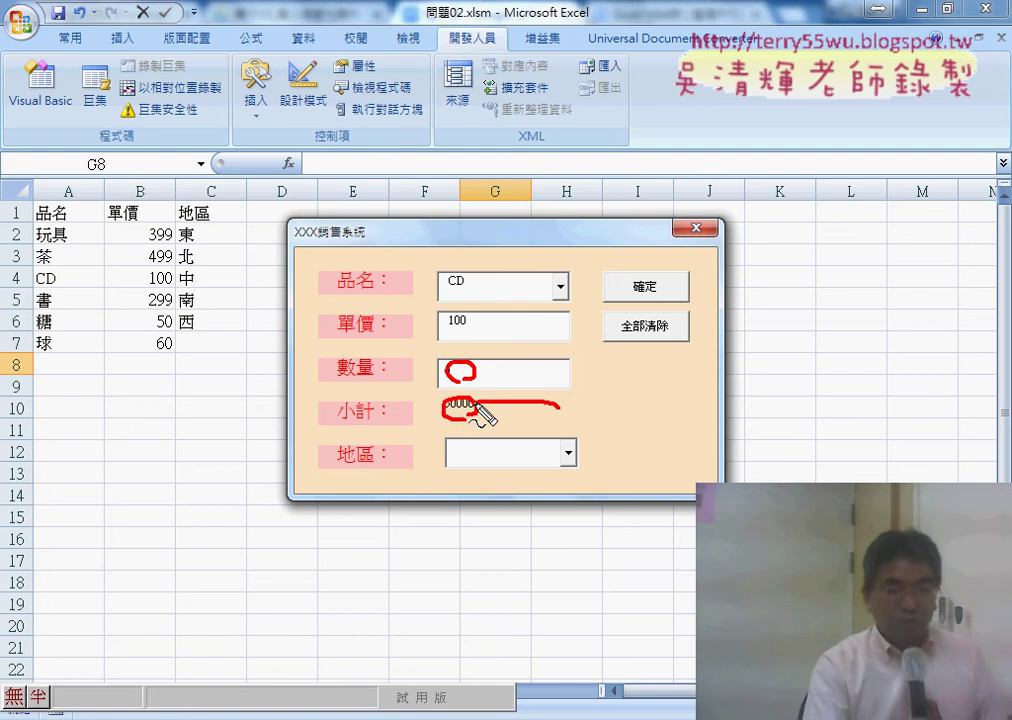
left_click_drag(560, 407, 497, 425)
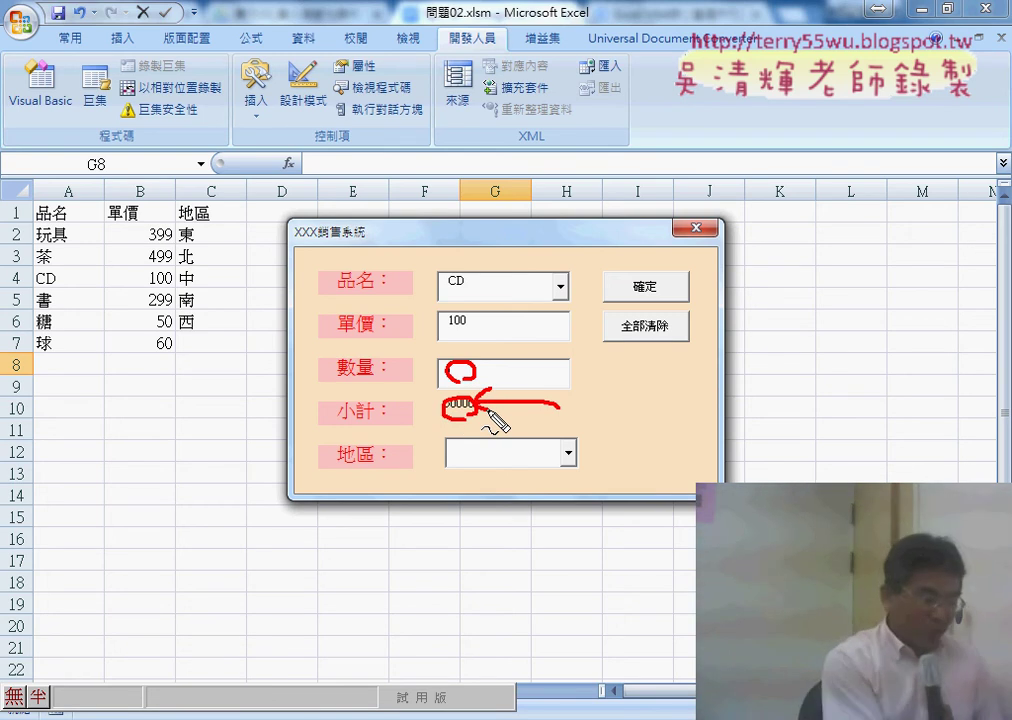
key("Escape")
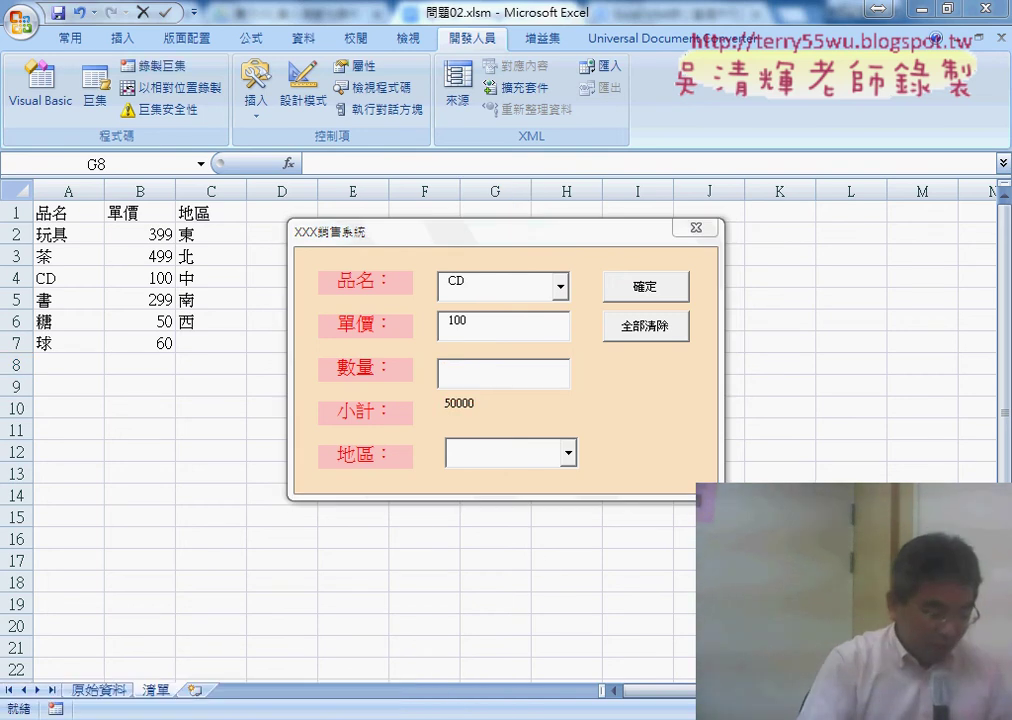
key("alt+F11")
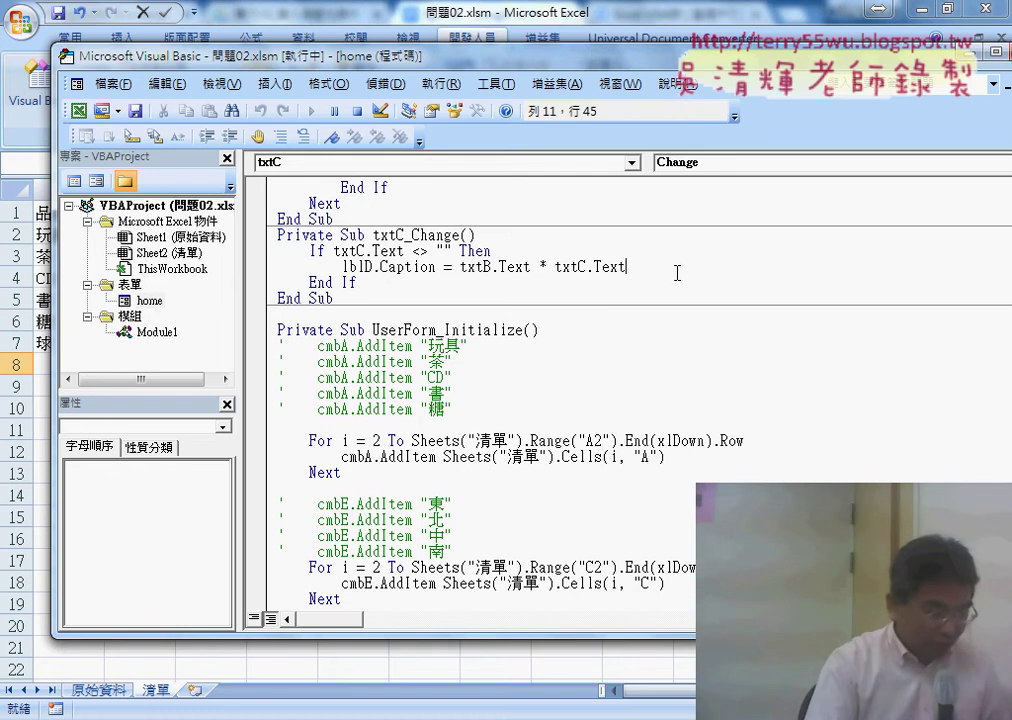
Break execution and add an Else branch setting lblD.Caption = "" in txtC_Change
left_click(335, 111)
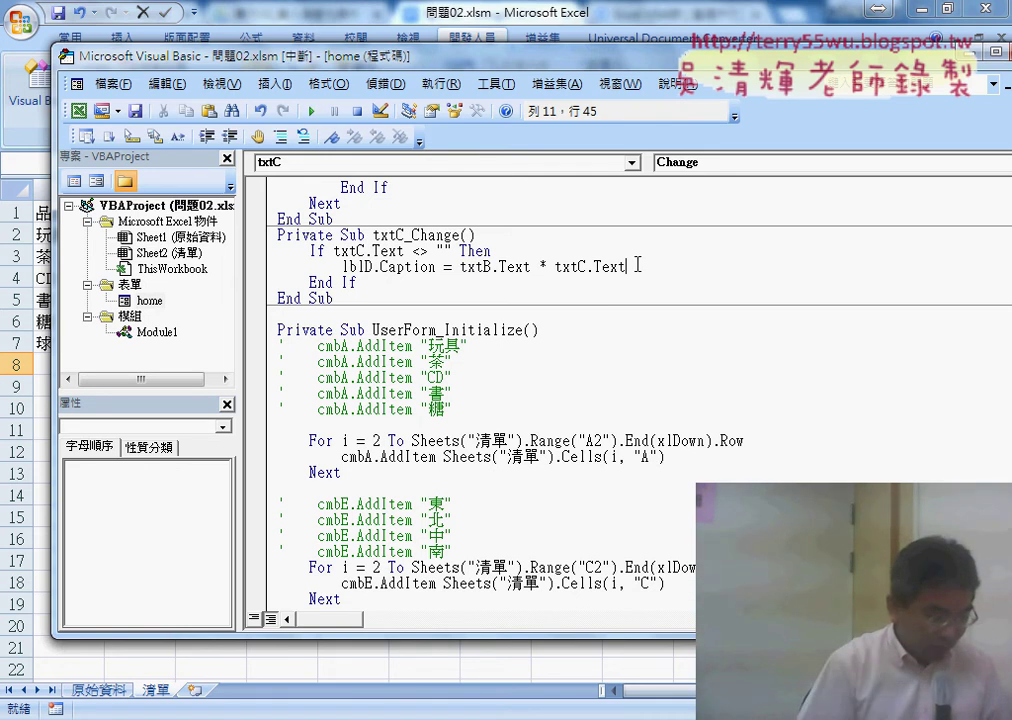
key("Return")
key("BackSpace")
type("e")
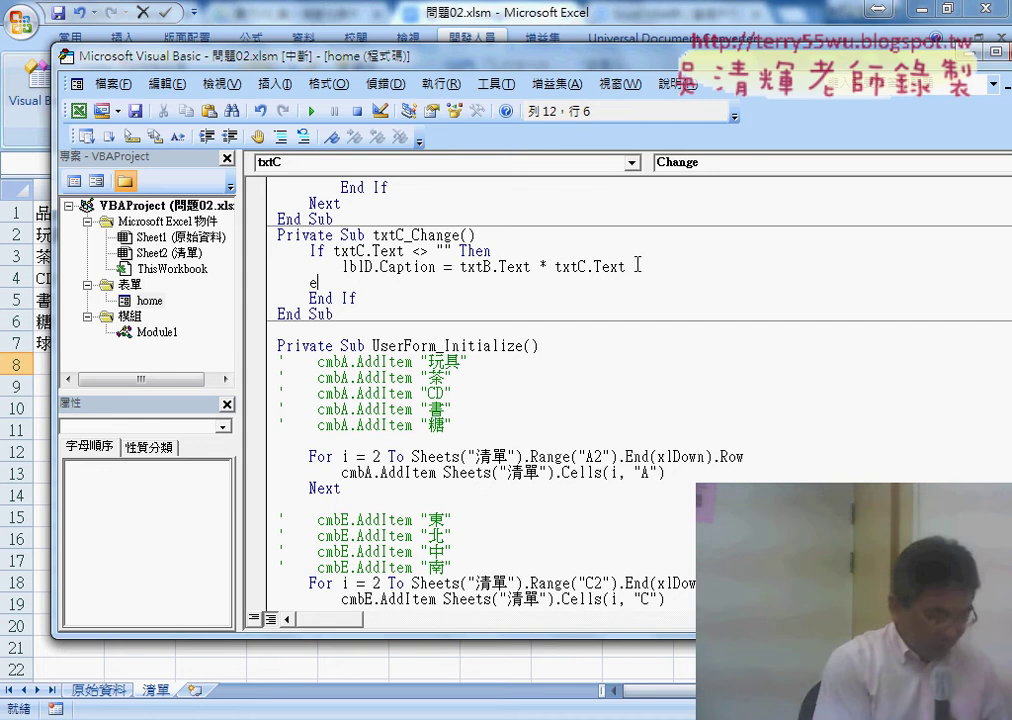
type("lse")
key("Return")
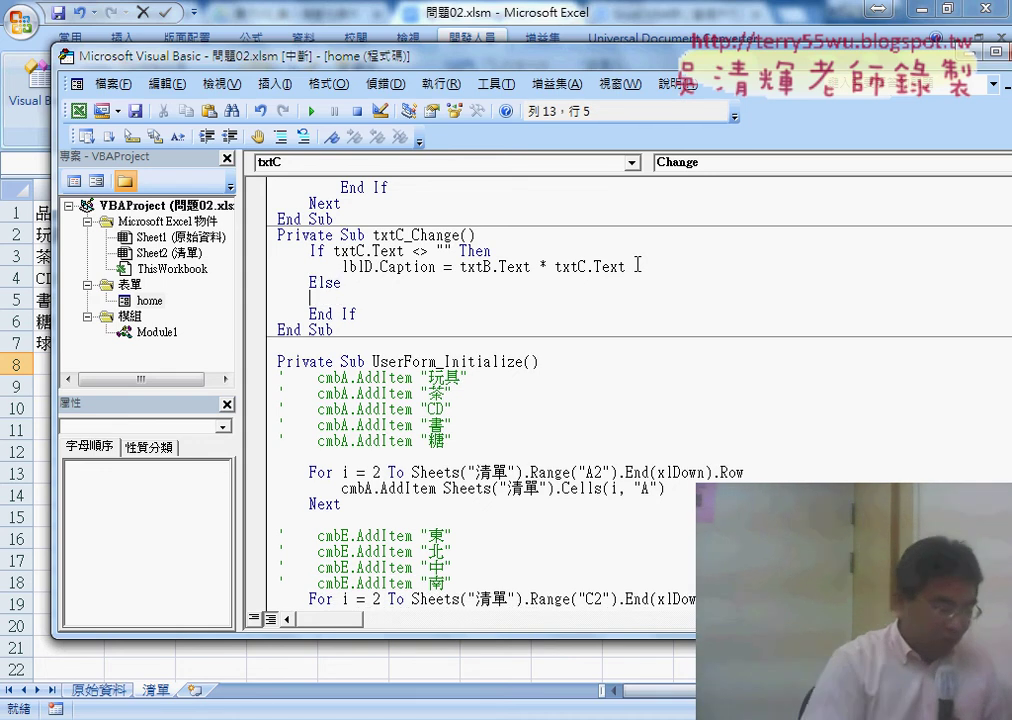
key("Tab")
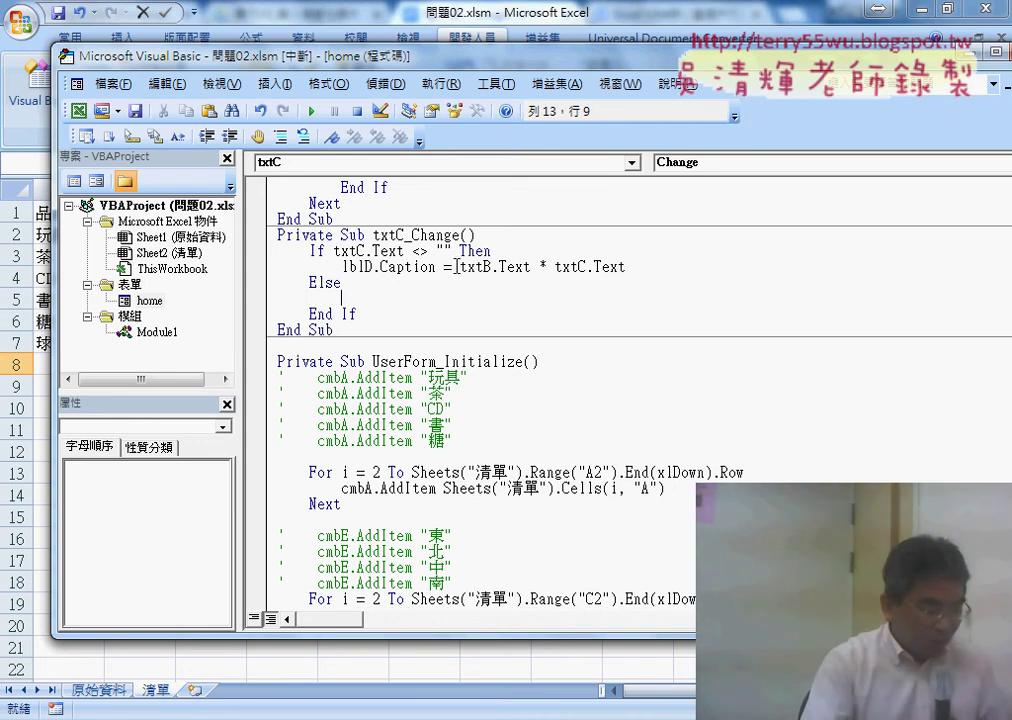
left_click_drag(458, 266, 342, 266)
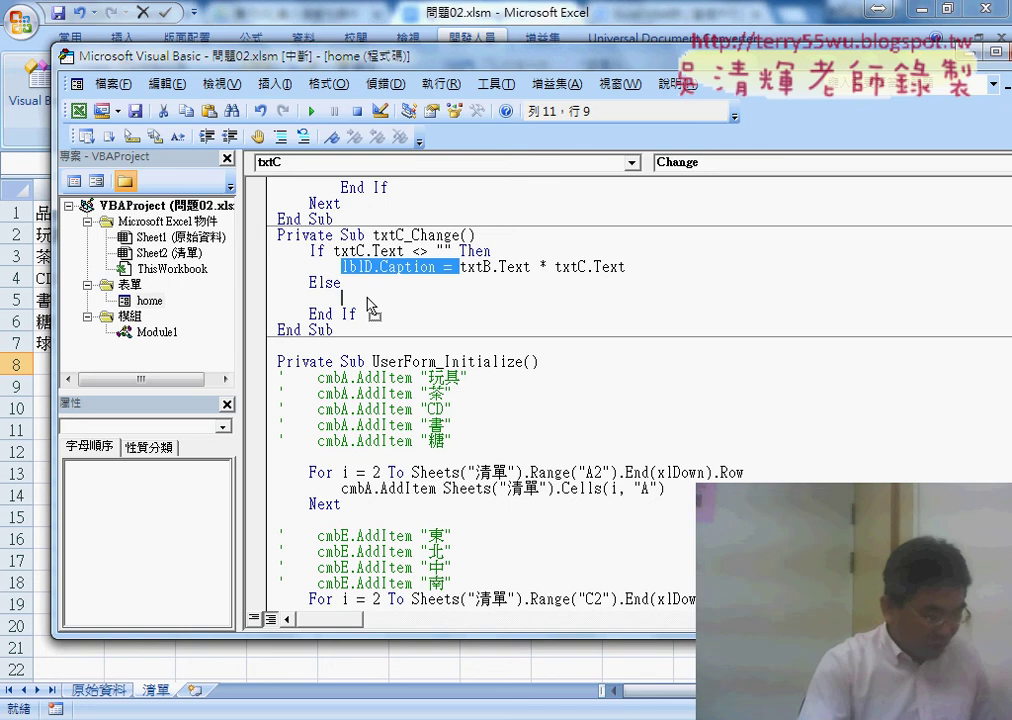
left_click_drag(371, 305, 372, 306)
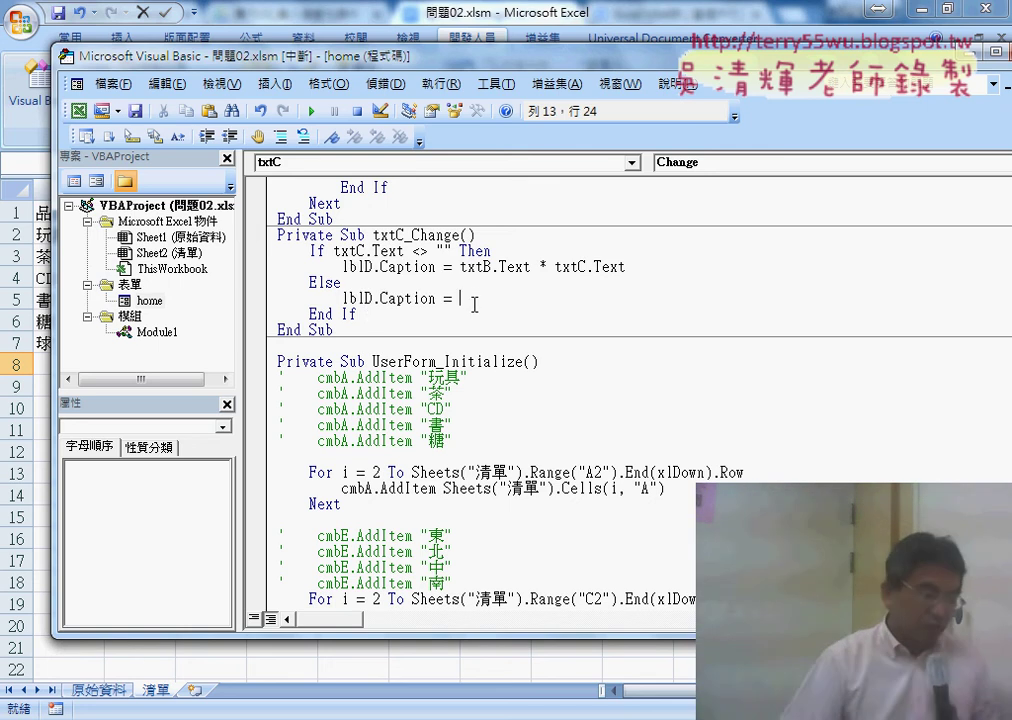
type("\"\"")
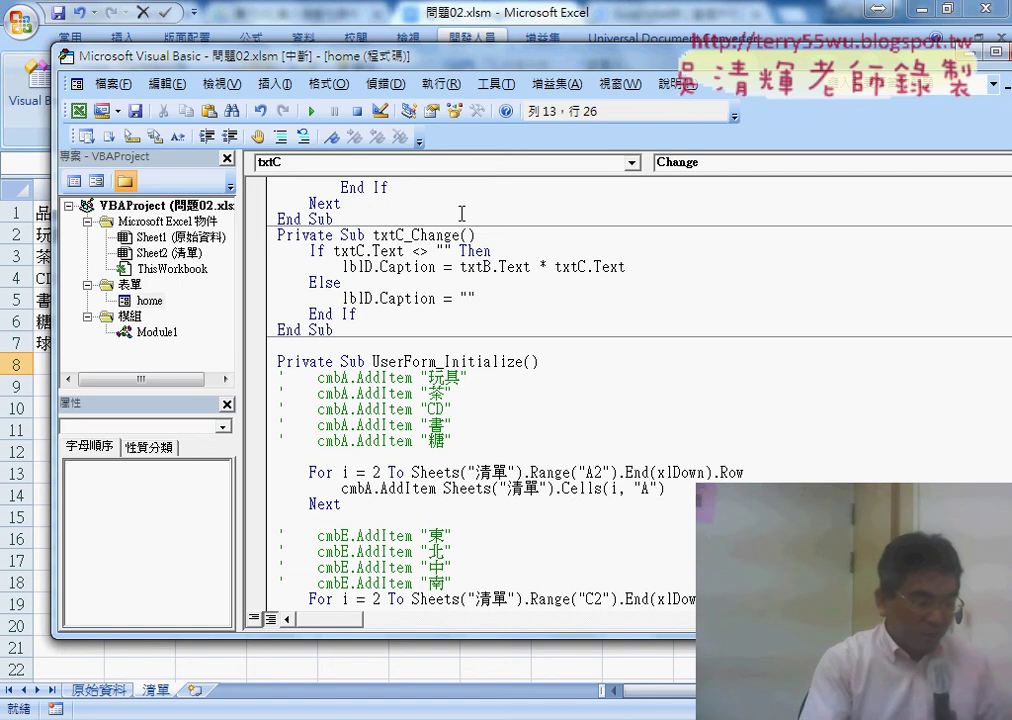
Highlight the empty-quantity check and the new blanking line, then resume the form with F5
mouse_move(450, 251)
left_mouse_down()
mouse_move(340, 251)
mouse_move(634, 266)
left_mouse_up()
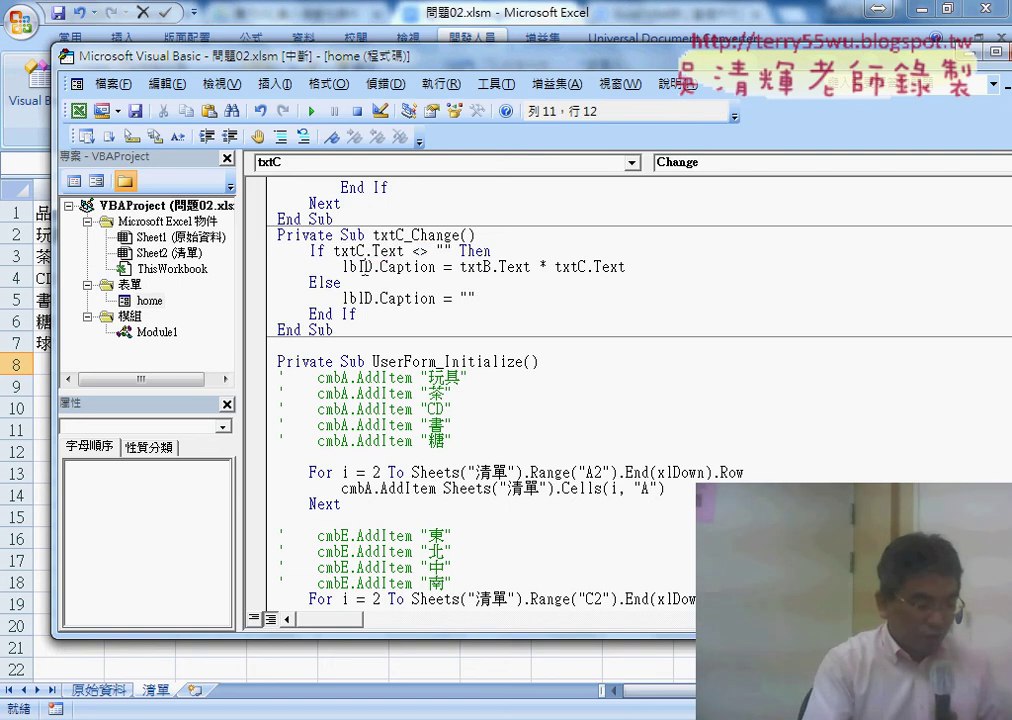
left_click(403, 251)
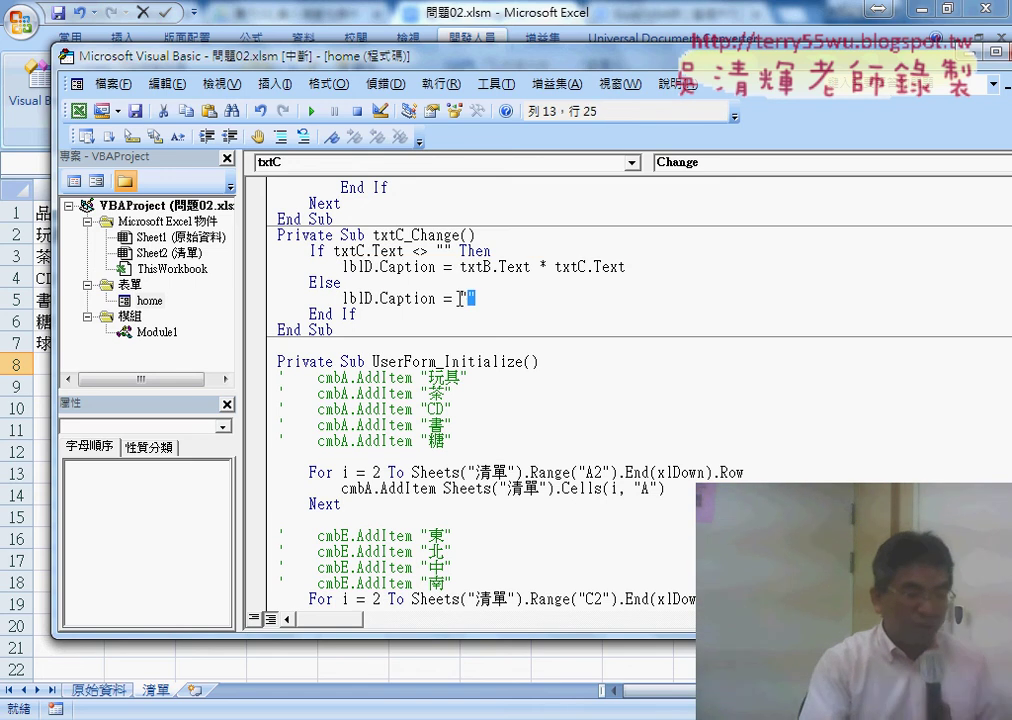
left_click_drag(474, 298, 345, 298)
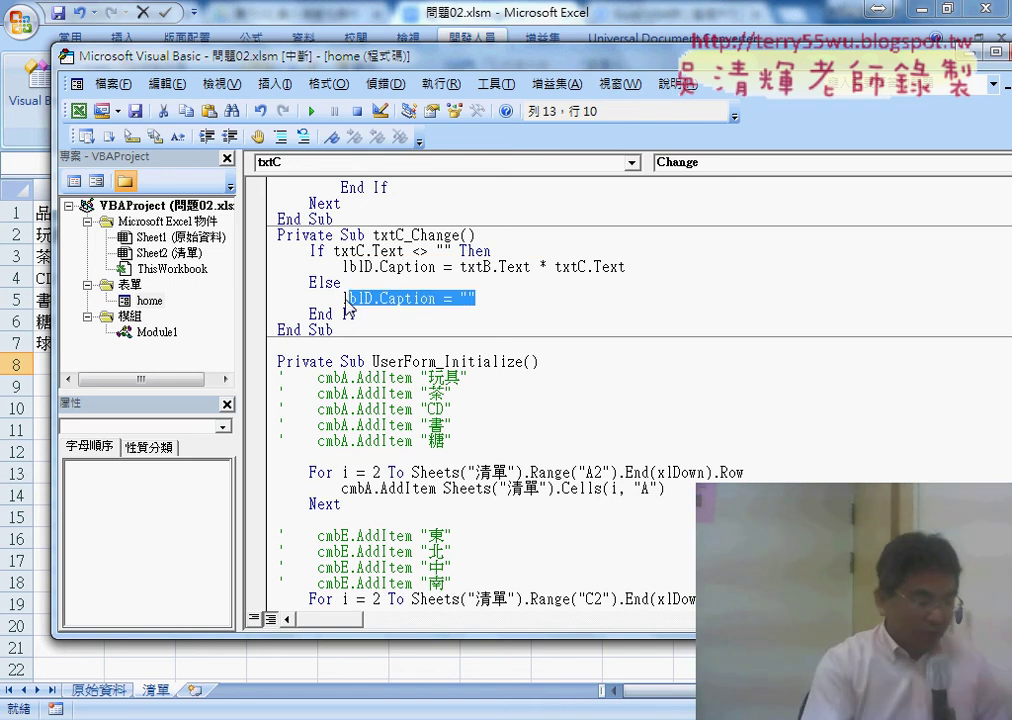
key("F5")
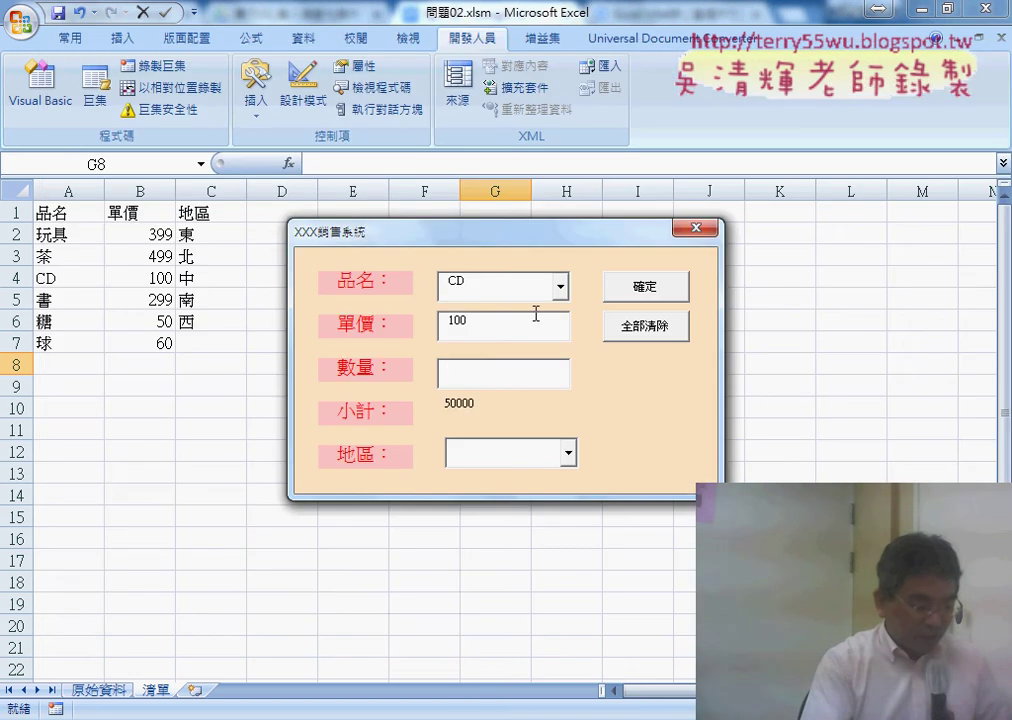
Enter quantity 100, delete it to confirm the subtotal blanks, and bring the VBA editor back
left_click(488, 380)
type("100")
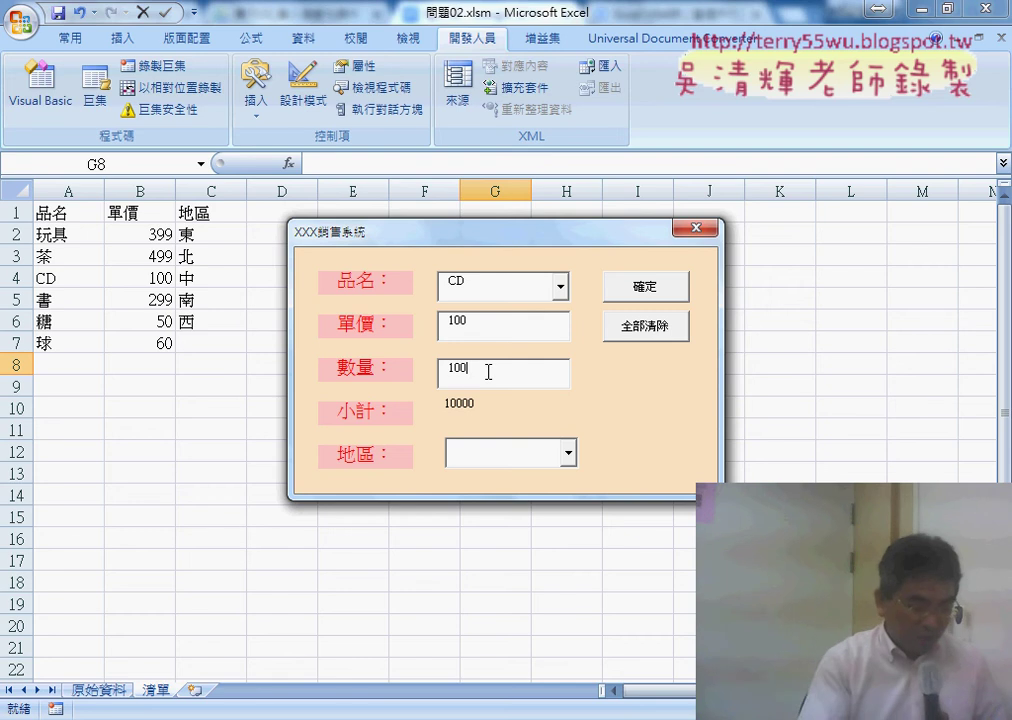
left_click_drag(488, 372, 446, 367)
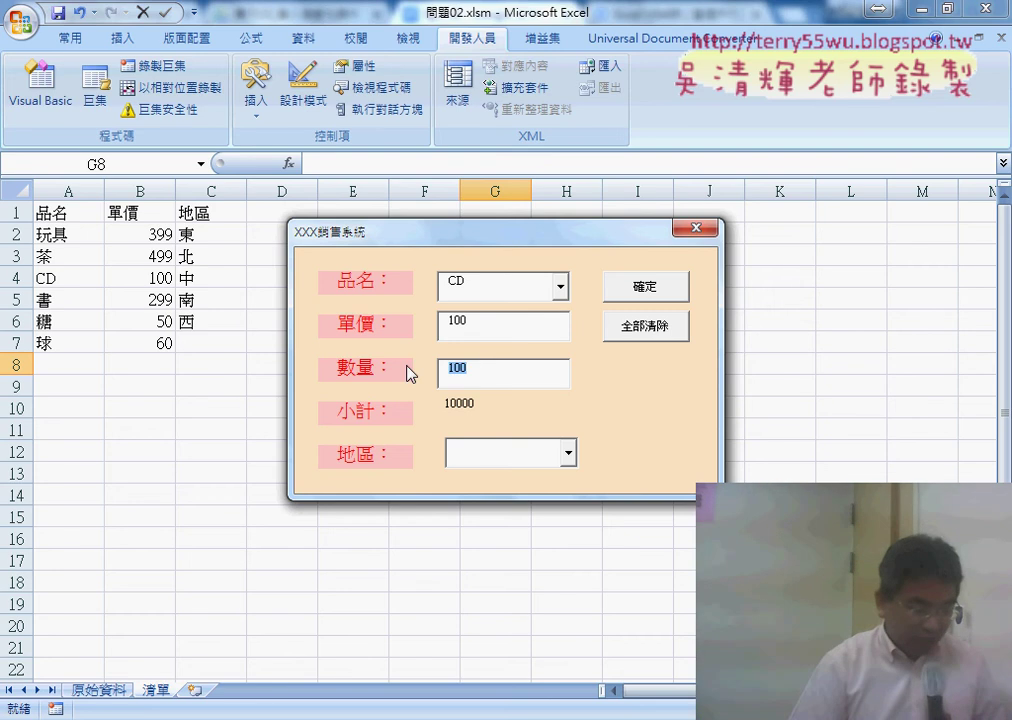
key("BackSpace")
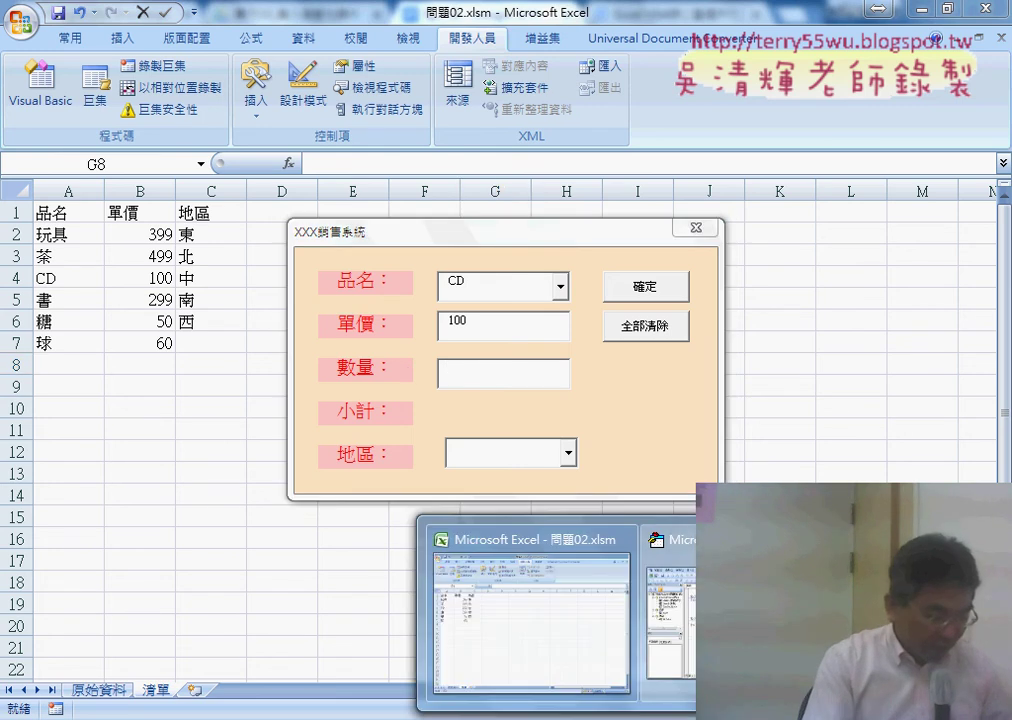
left_click(665, 550)
left_click(369, 309)
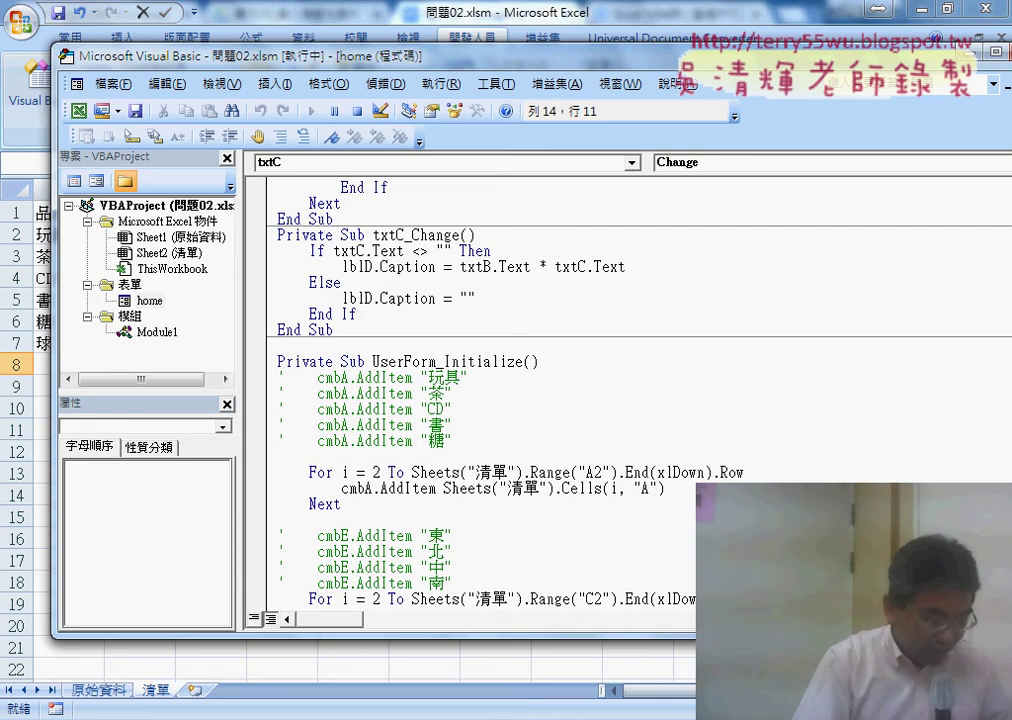
mouse_move(455, 715)
left_click(457, 601)
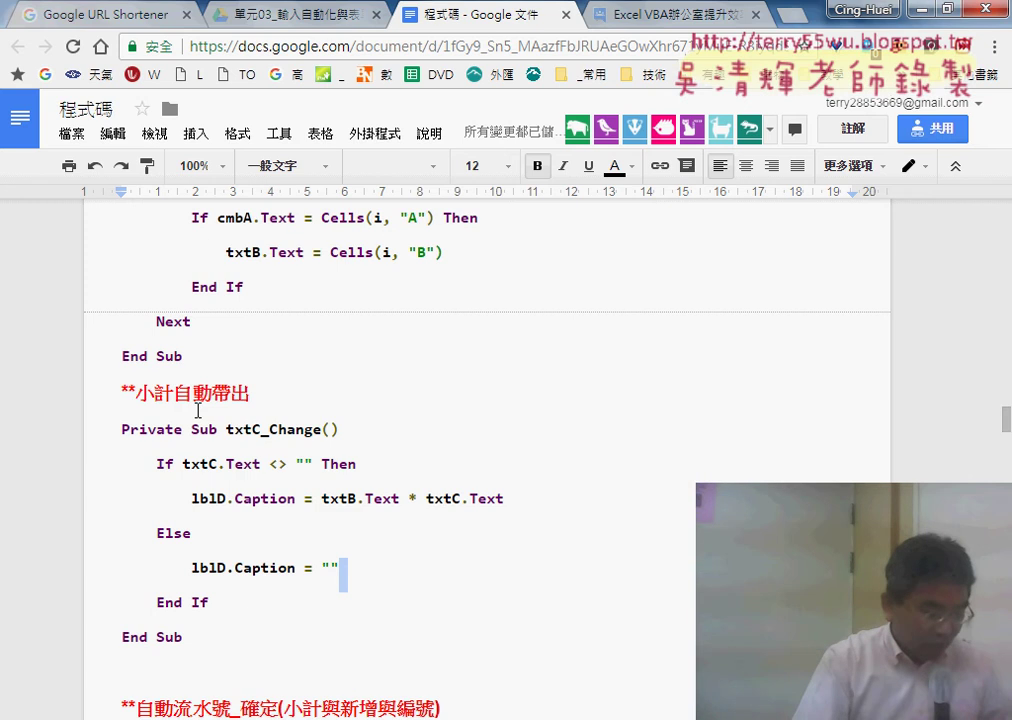
left_click(305, 628)
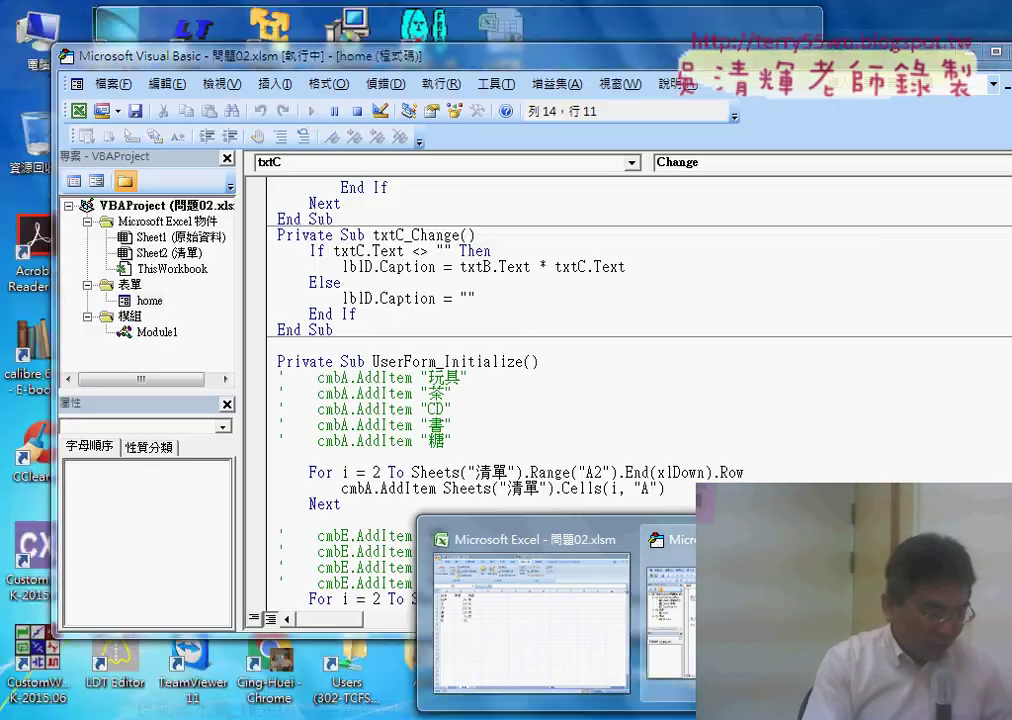
left_click(681, 567)
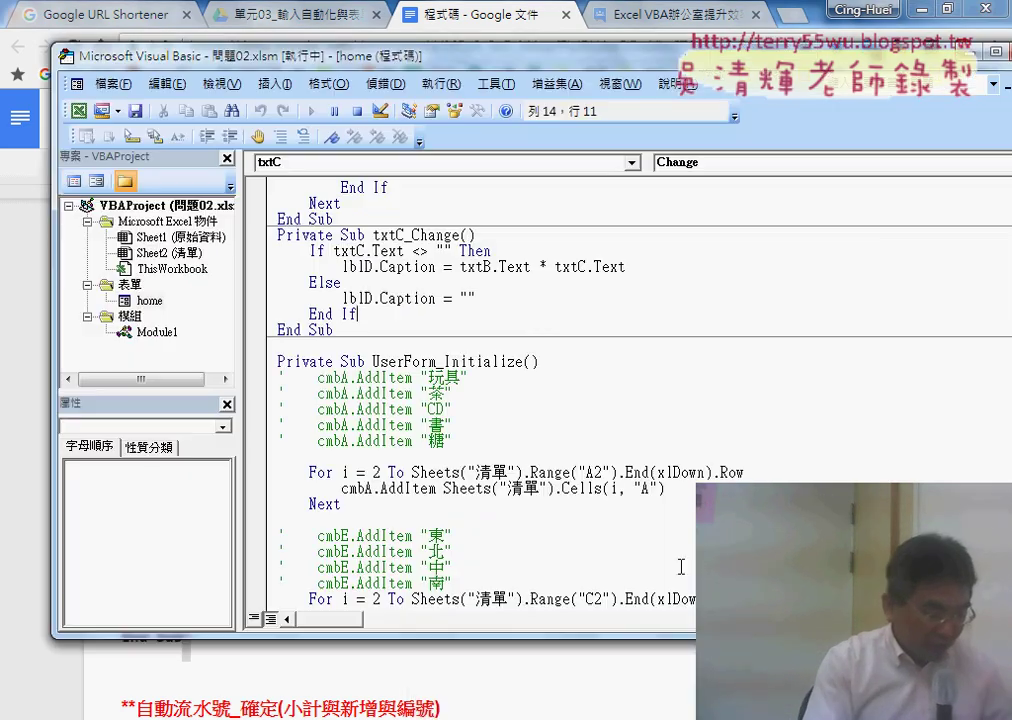
Stop the paused run and start a fresh run of the sales form
left_click(357, 111)
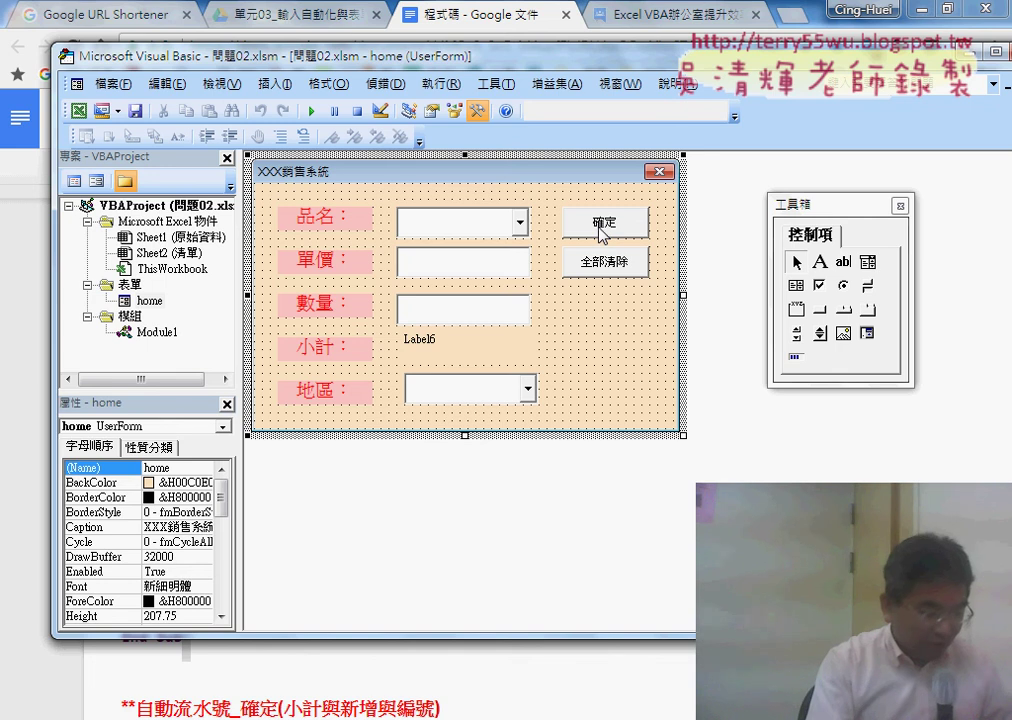
left_click(915, 12)
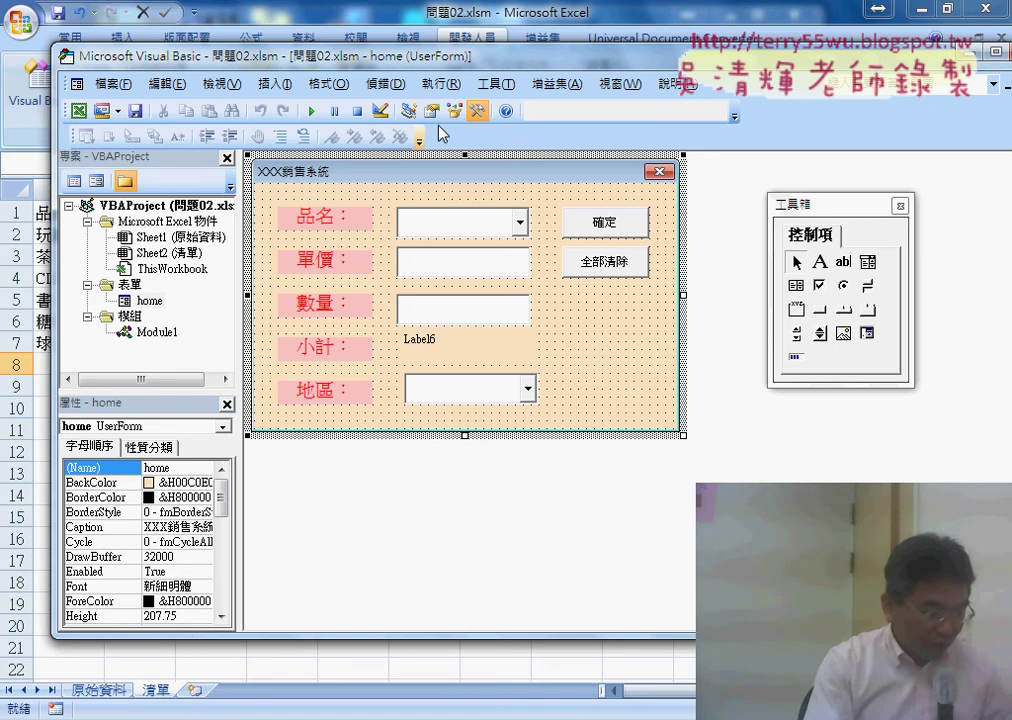
key("alt+F11")
Enter CD, quantity 50 and region 北 for a 5000 subtotal, then close the form
left_click(330, 108)
left_click(560, 287)
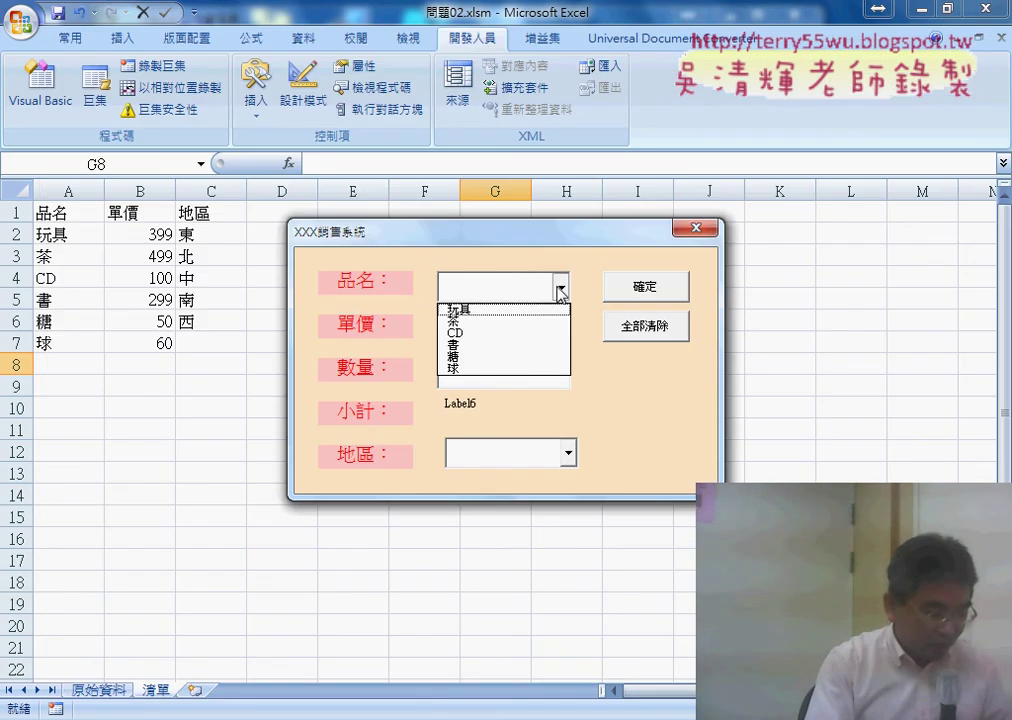
left_click(500, 332)
left_click(485, 375)
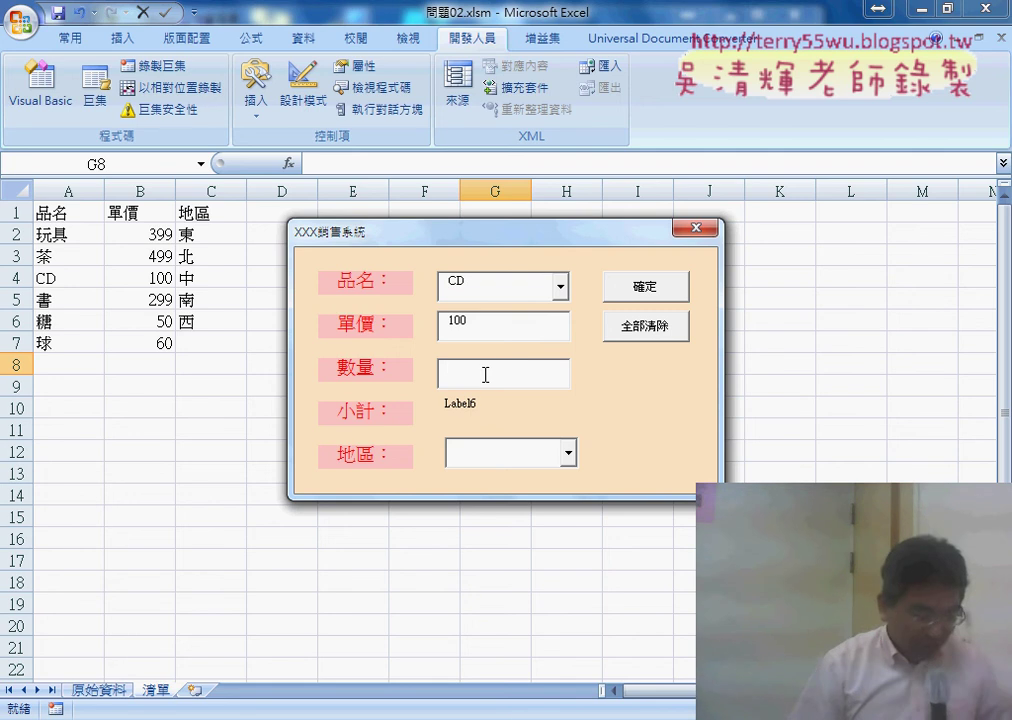
type("50")
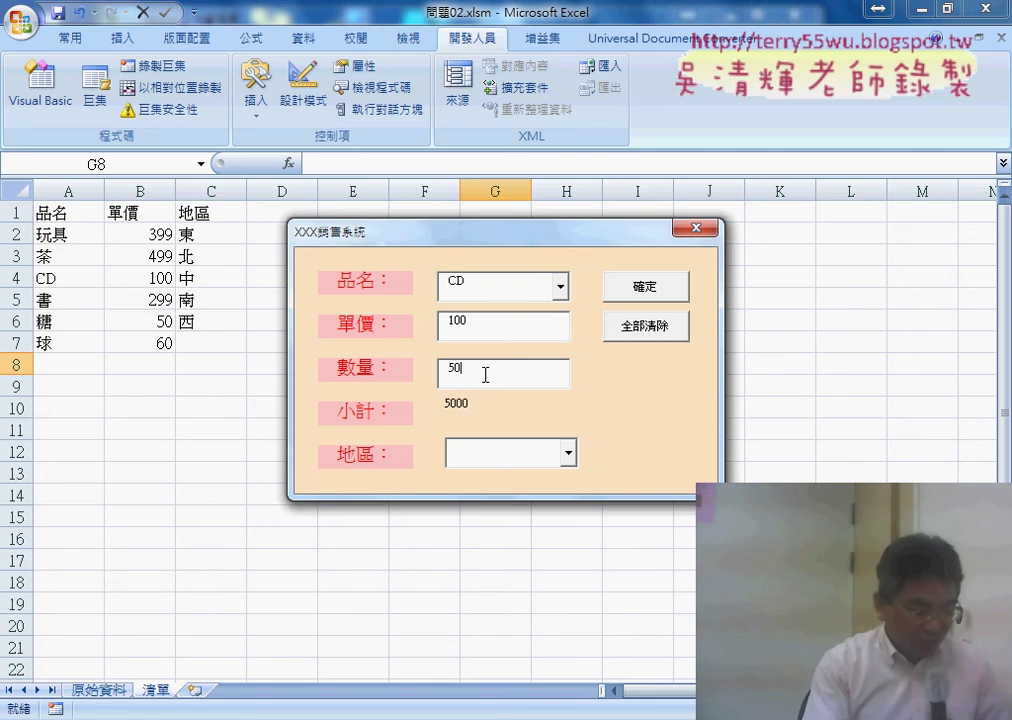
left_click(568, 453)
left_click(553, 489)
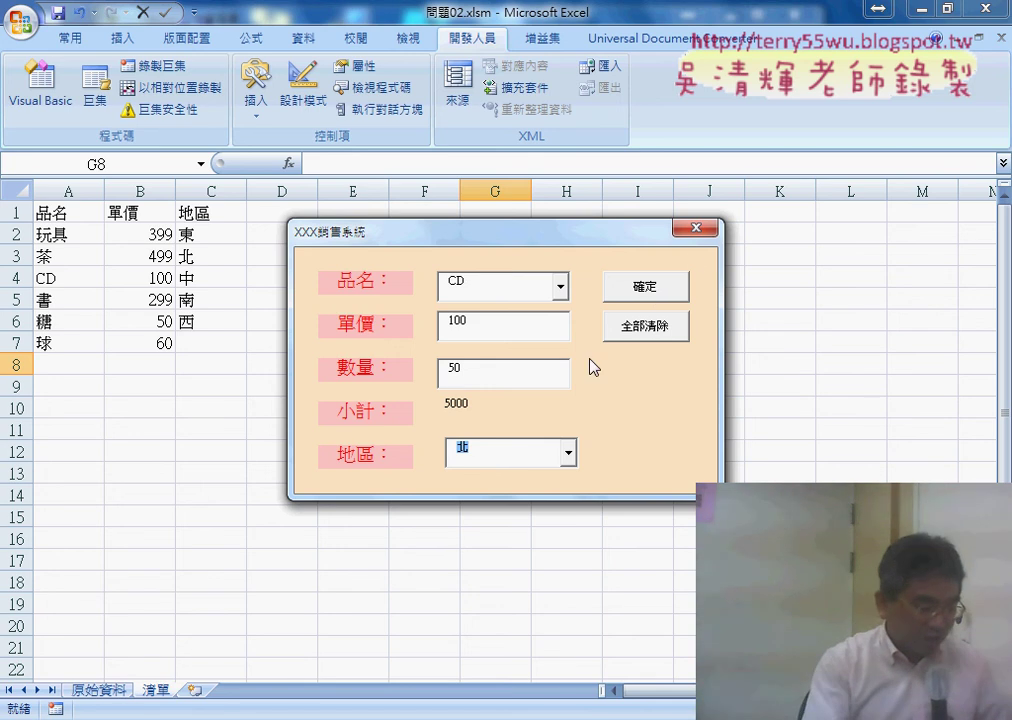
left_click(696, 230)
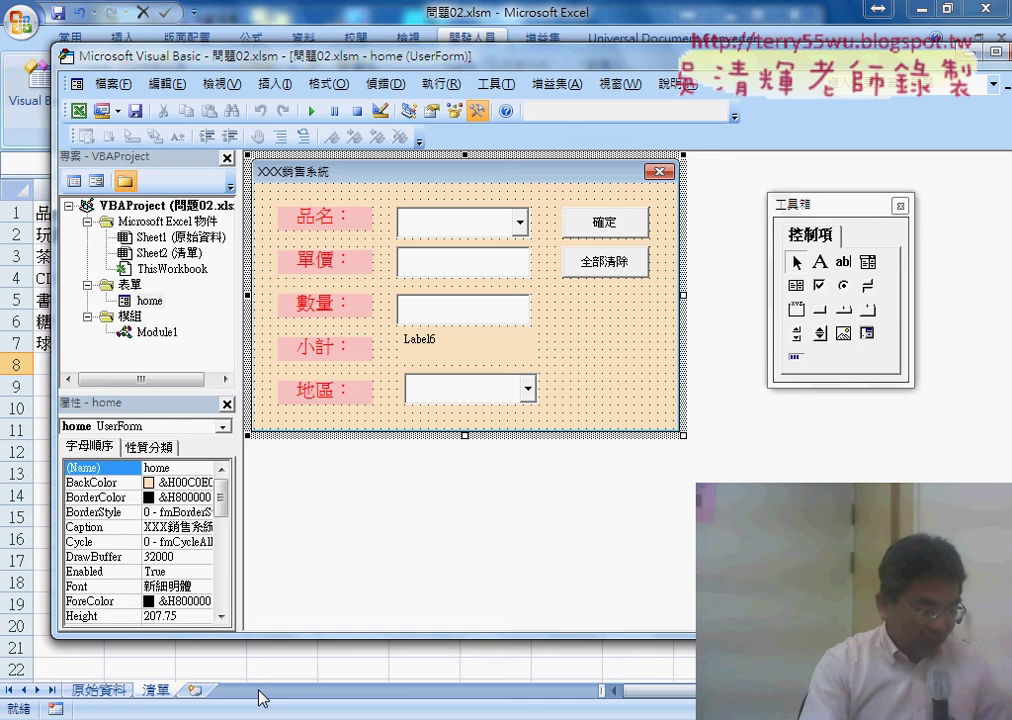
In the 問題02.xlsm workbook, select the empty row 27 below the last record 0025
left_click(88, 714)
scroll(278, 605, "down", 3)
scroll(180, 540, "down", 2)
left_click(64, 451)
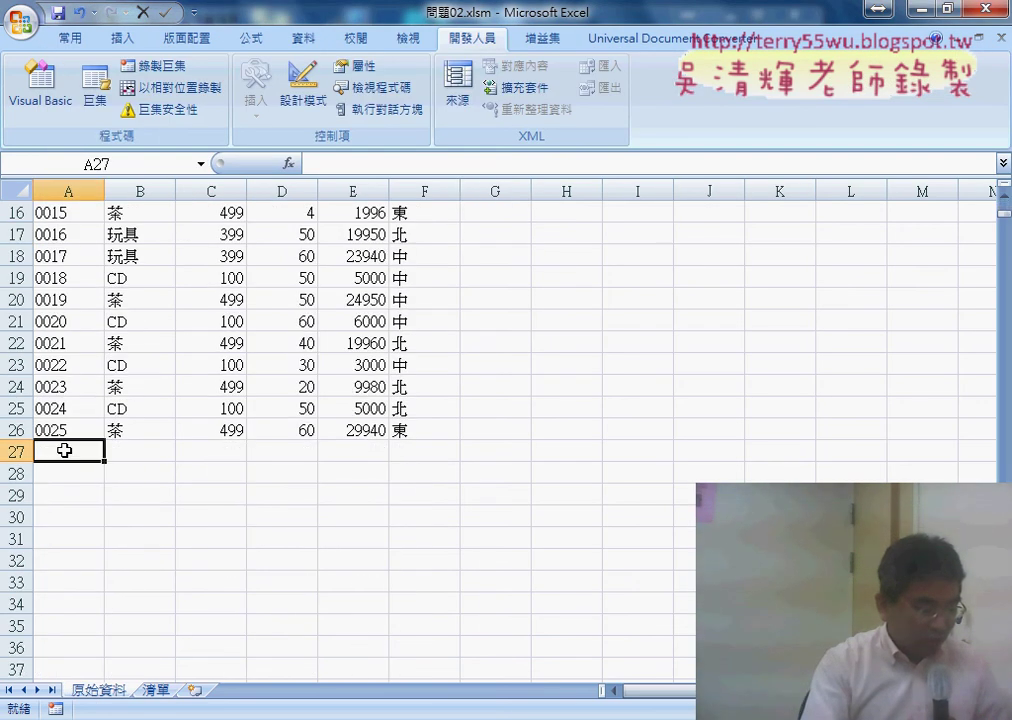
left_click_drag(131, 450, 436, 457)
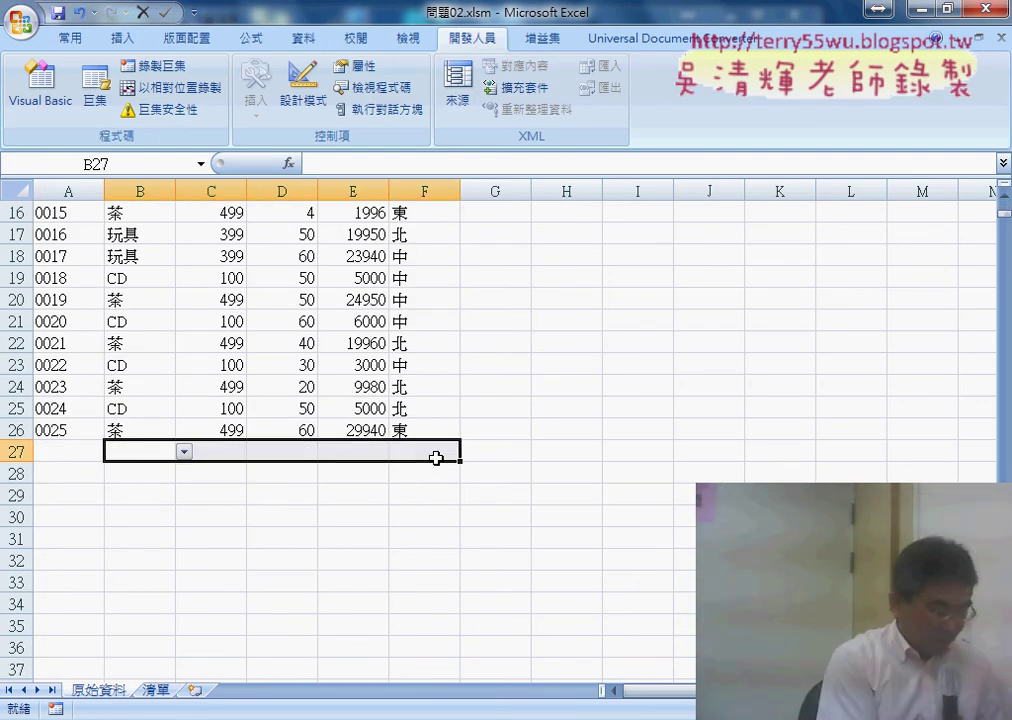
Annotate row 27 in red with circles, a downward arrow and +1 as the next entry
key("ctrl+space")
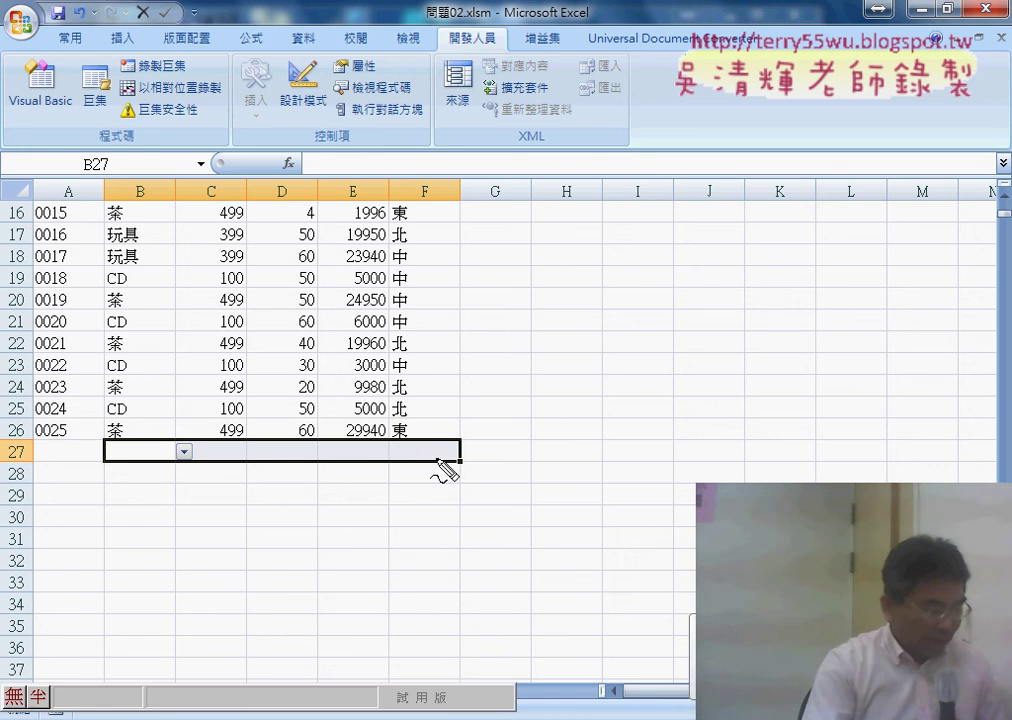
left_click_drag(438, 461, 454, 470)
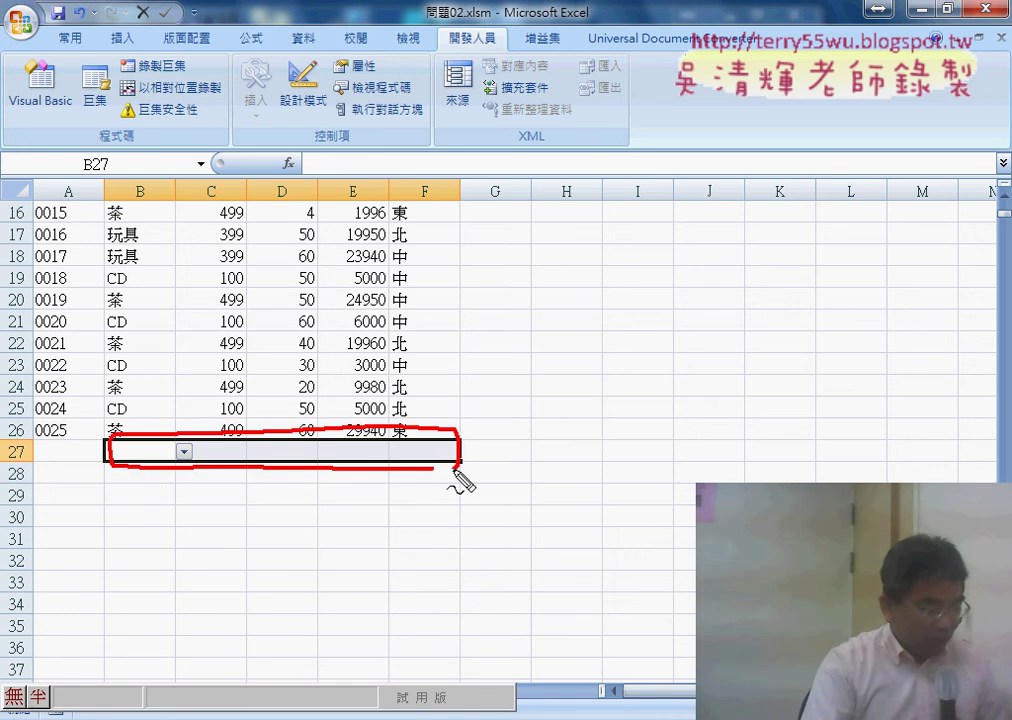
left_click_drag(45, 452, 68, 466)
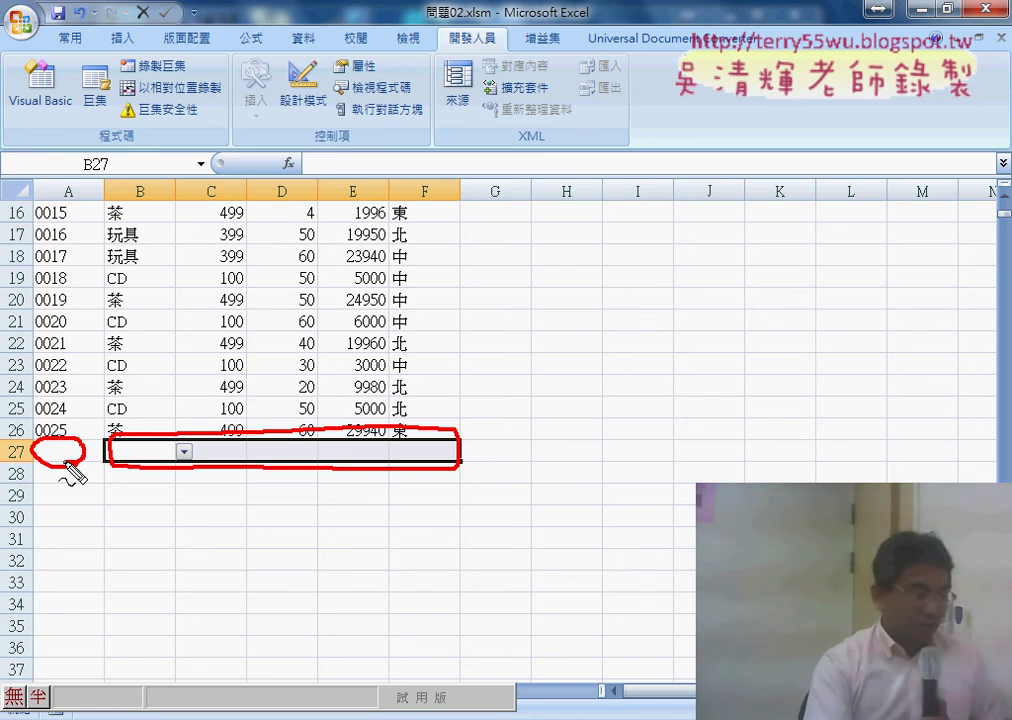
mouse_move(52, 288)
left_mouse_down()
mouse_move(50, 405)
mouse_move(62, 378)
mouse_move(85, 408)
left_mouse_up()
mouse_move(75, 398)
left_mouse_down()
mouse_move(74, 424)
mouse_move(91, 425)
left_mouse_up()
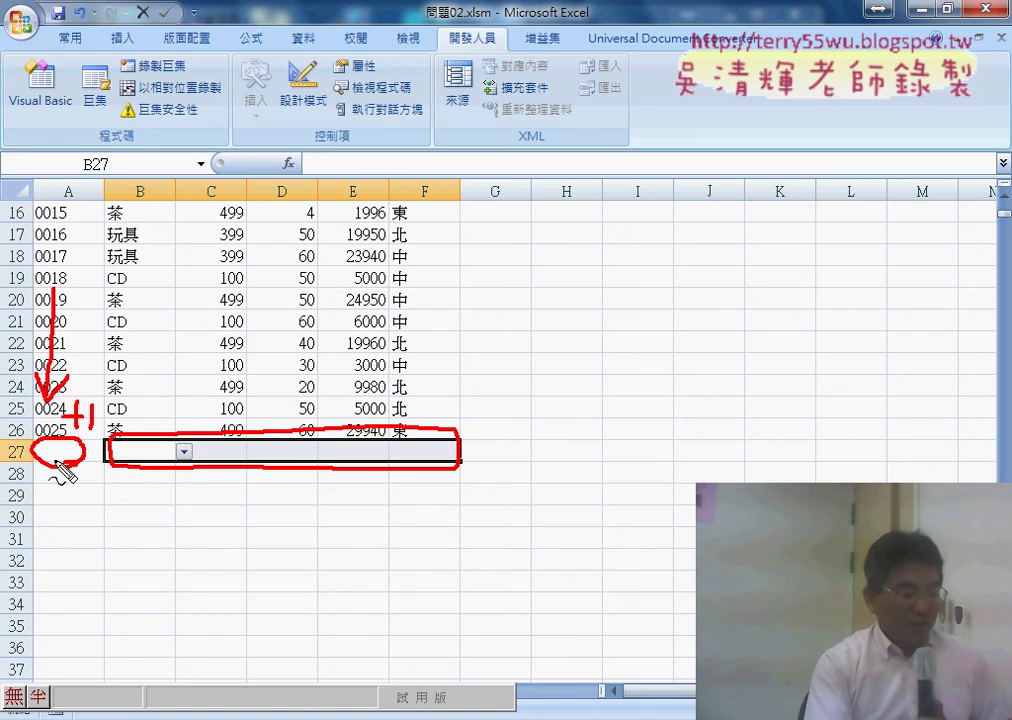